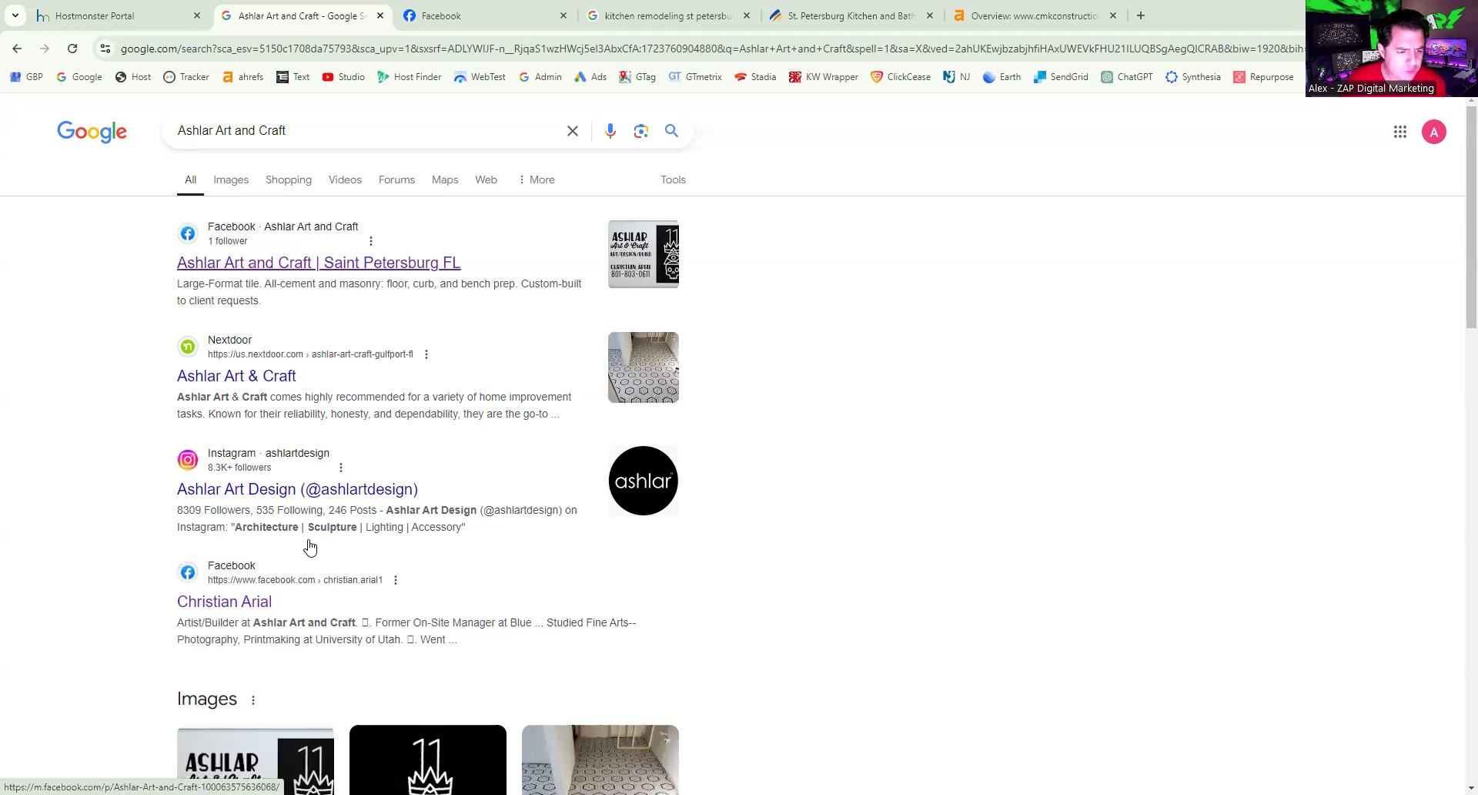
- Scroll the Ashlar Art and Craft results down to the Images section and back to the top
scroll(308, 555, down, 3)
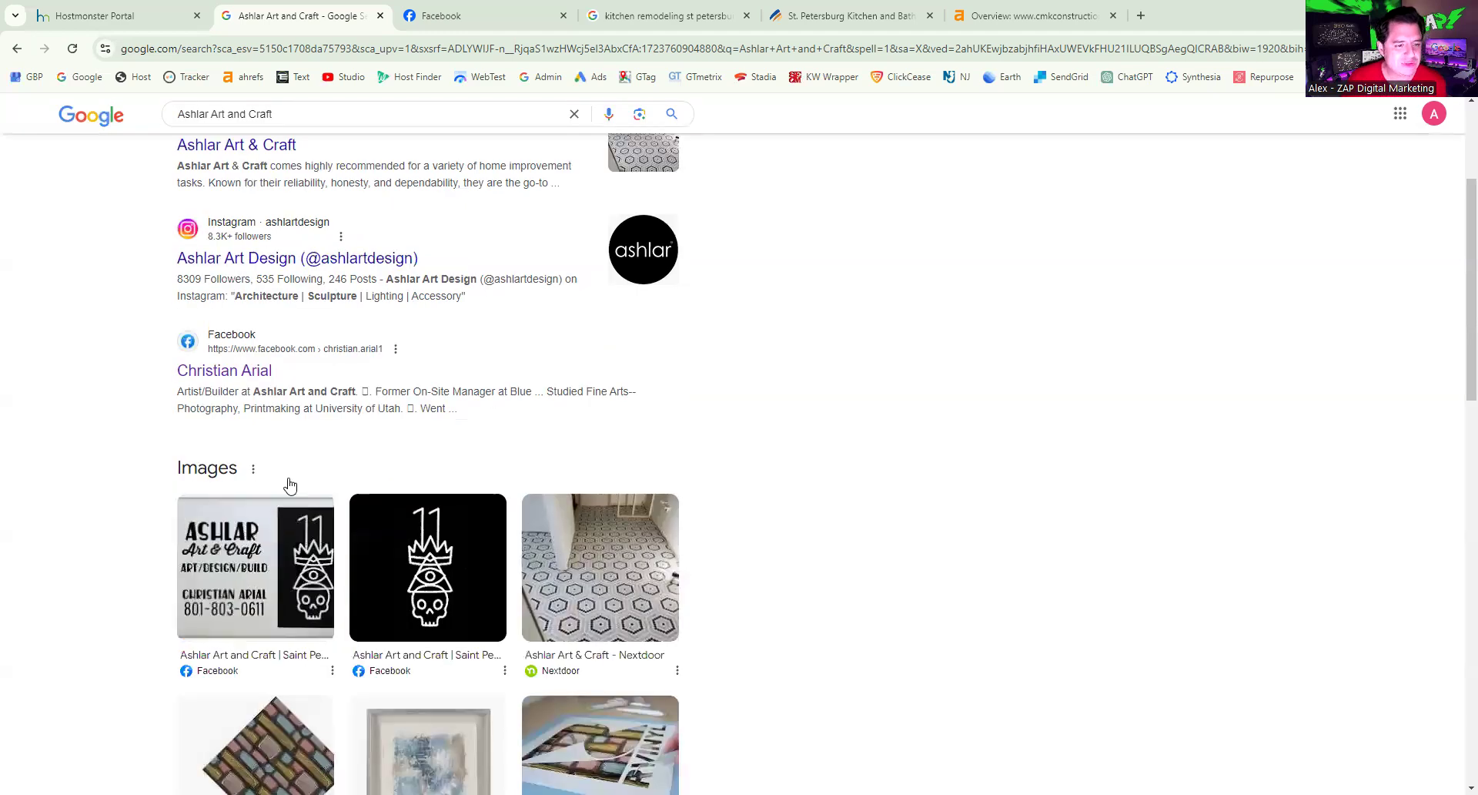
scroll(385, 423, up, 3)
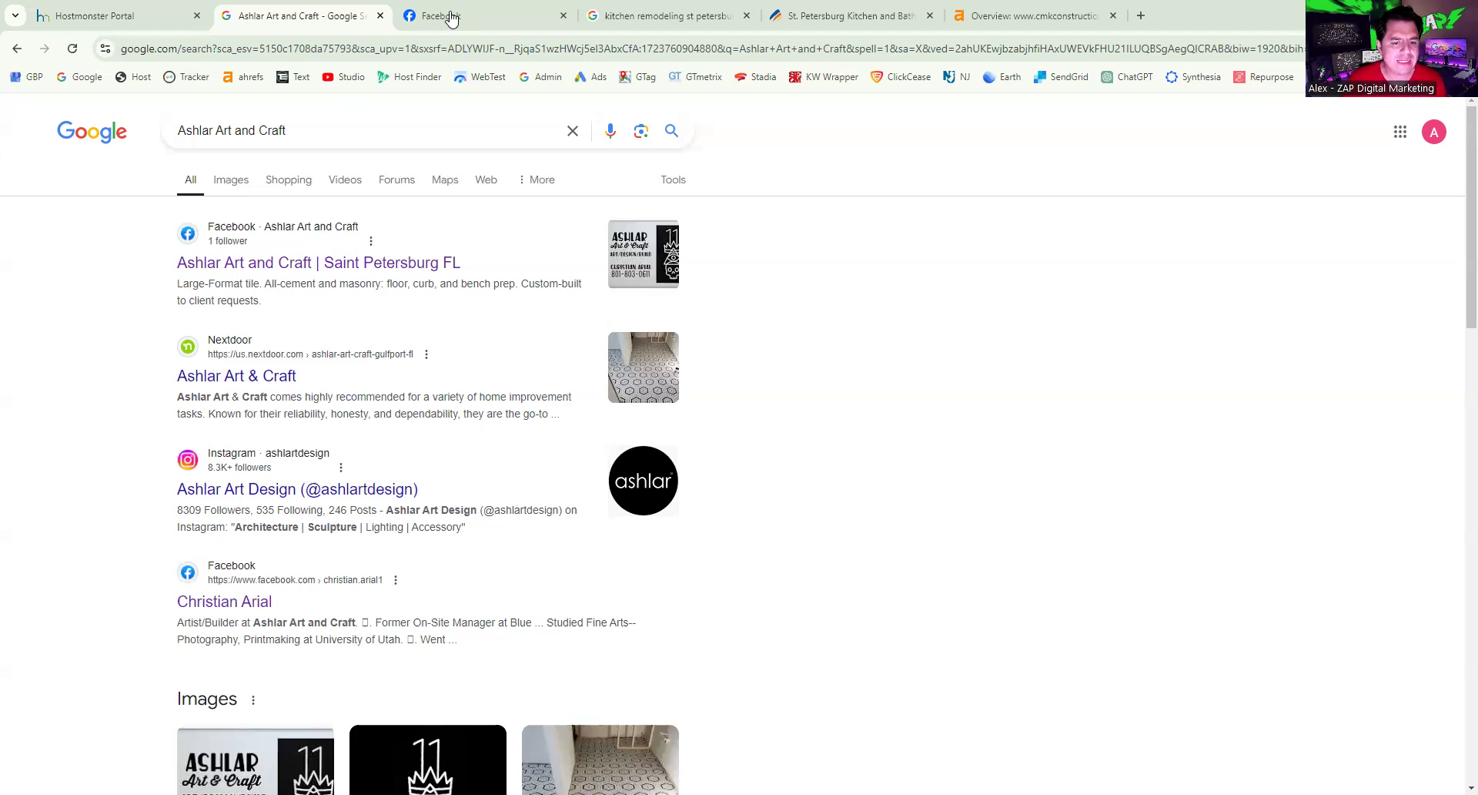
- Switch to Ashlar Art and Craft's Facebook page and scroll through its recent project posts
key(ctrl+Tab)
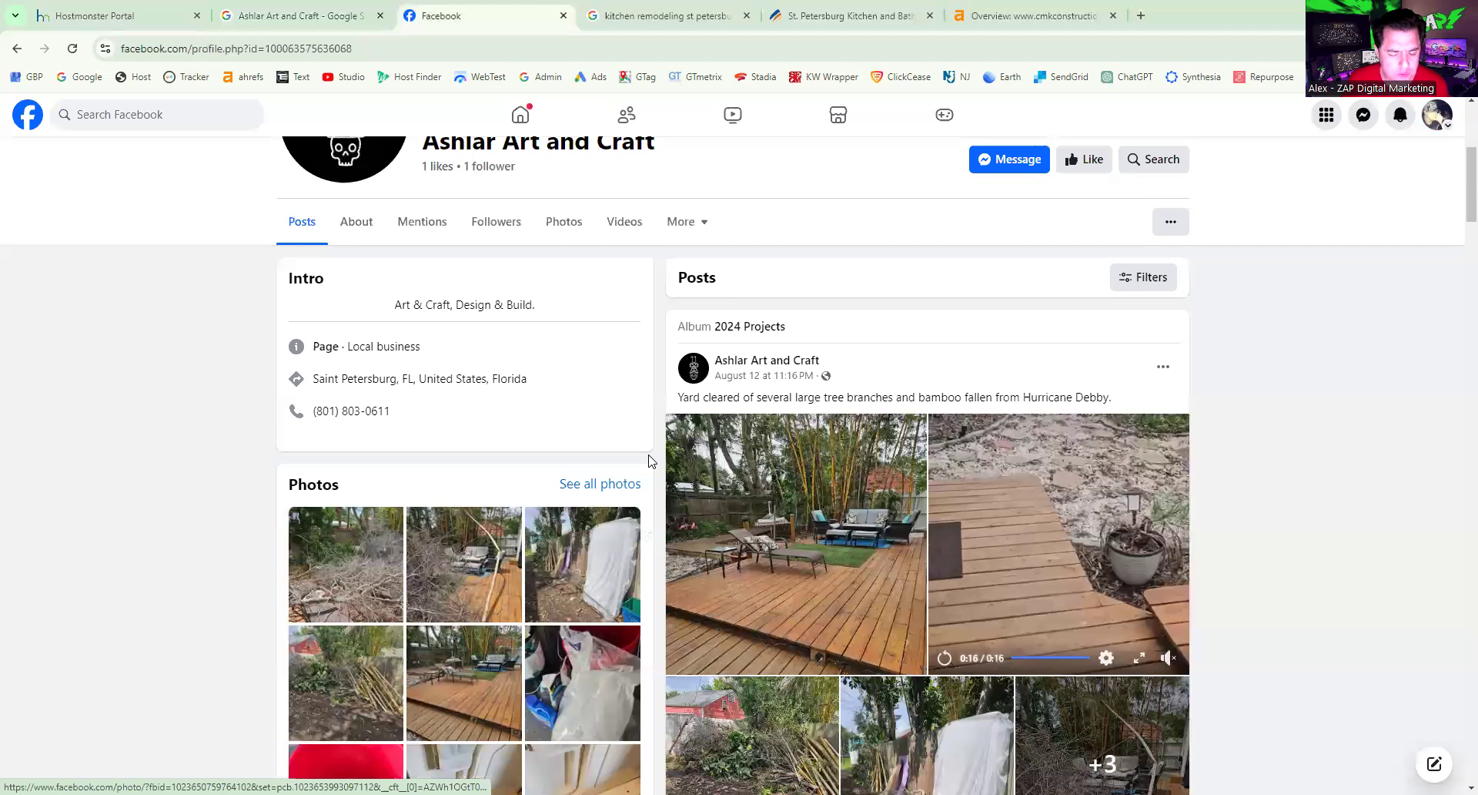
scroll(678, 470, down, 3)
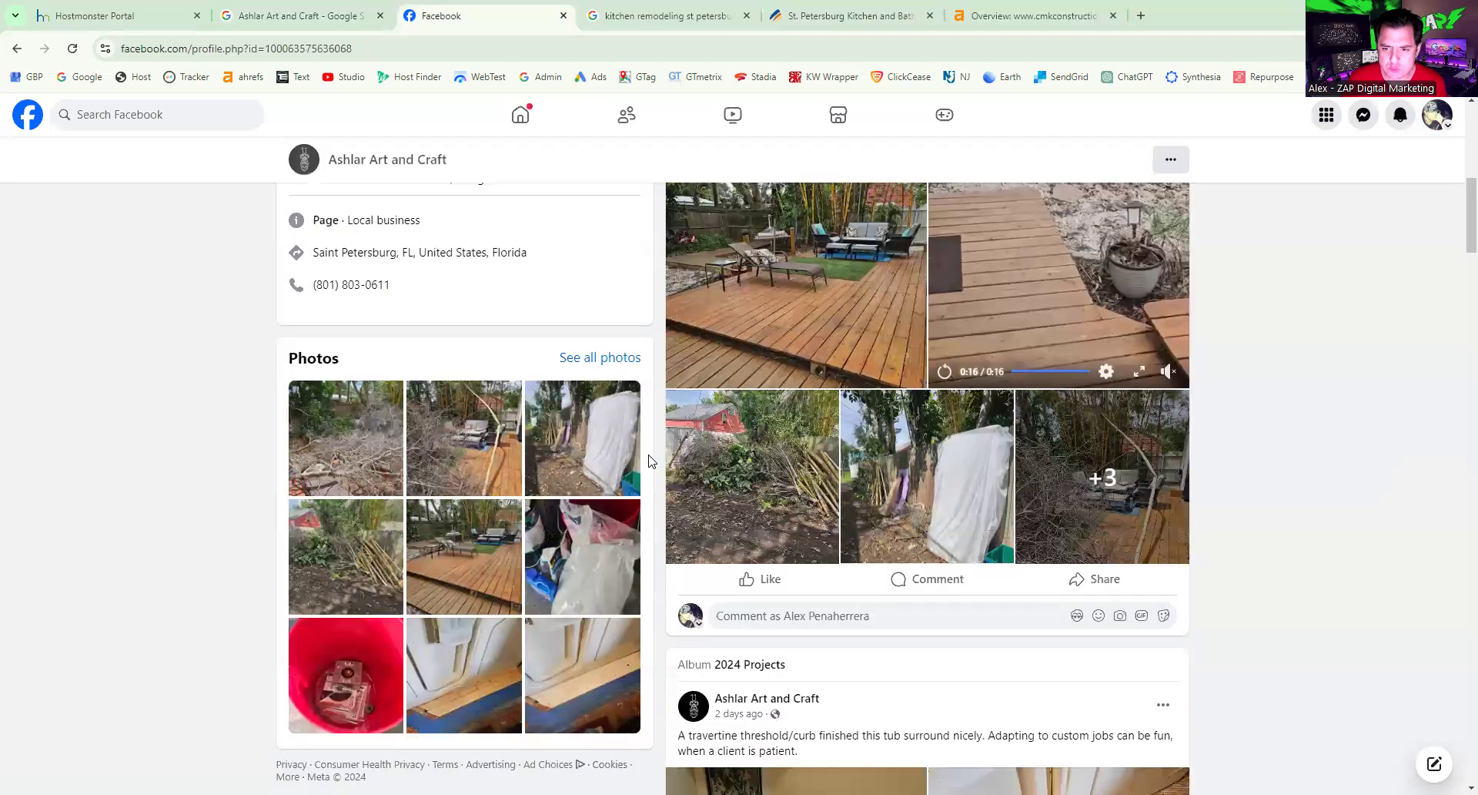
scroll(821, 465, up, 1)
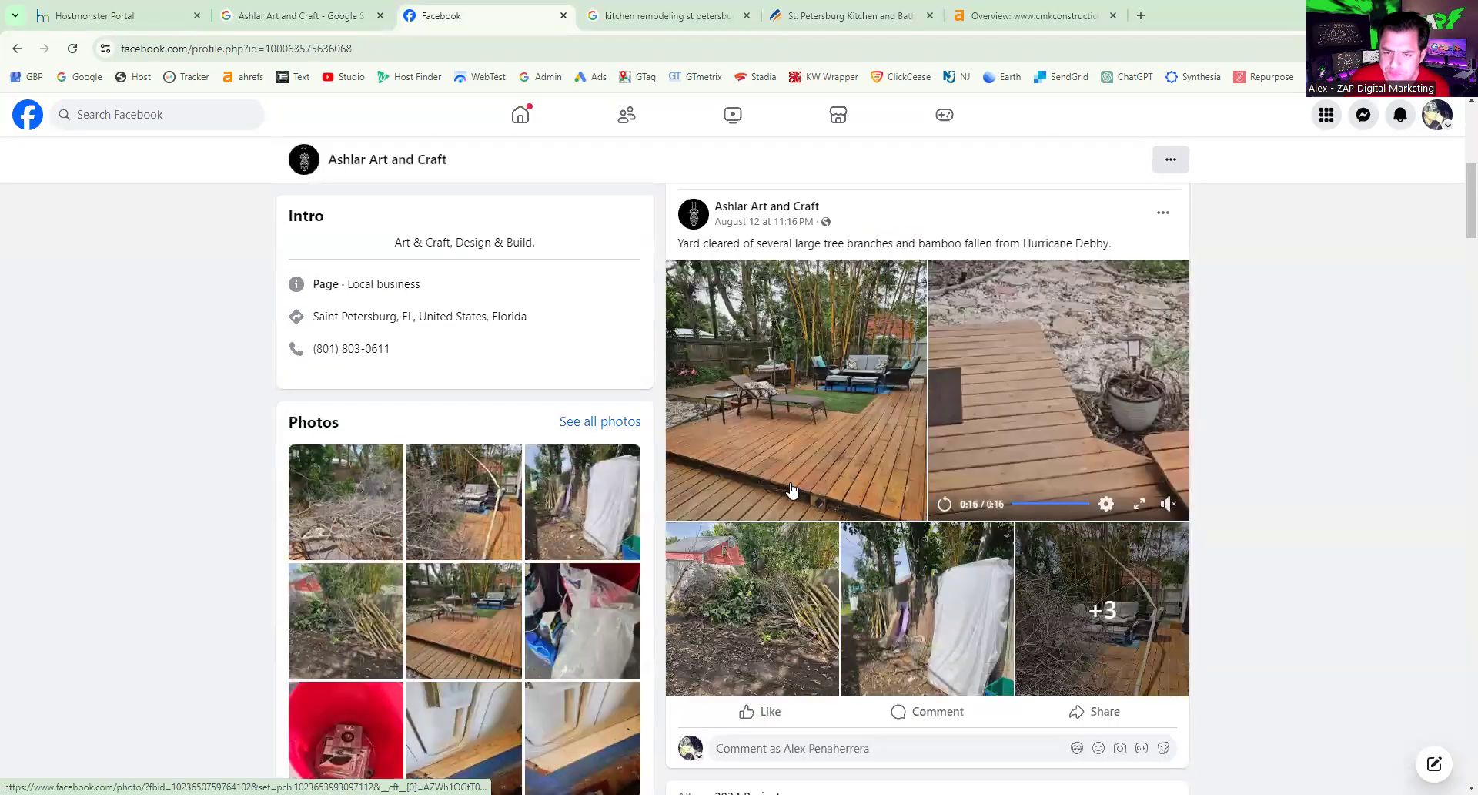
scroll(811, 616, down, 2)
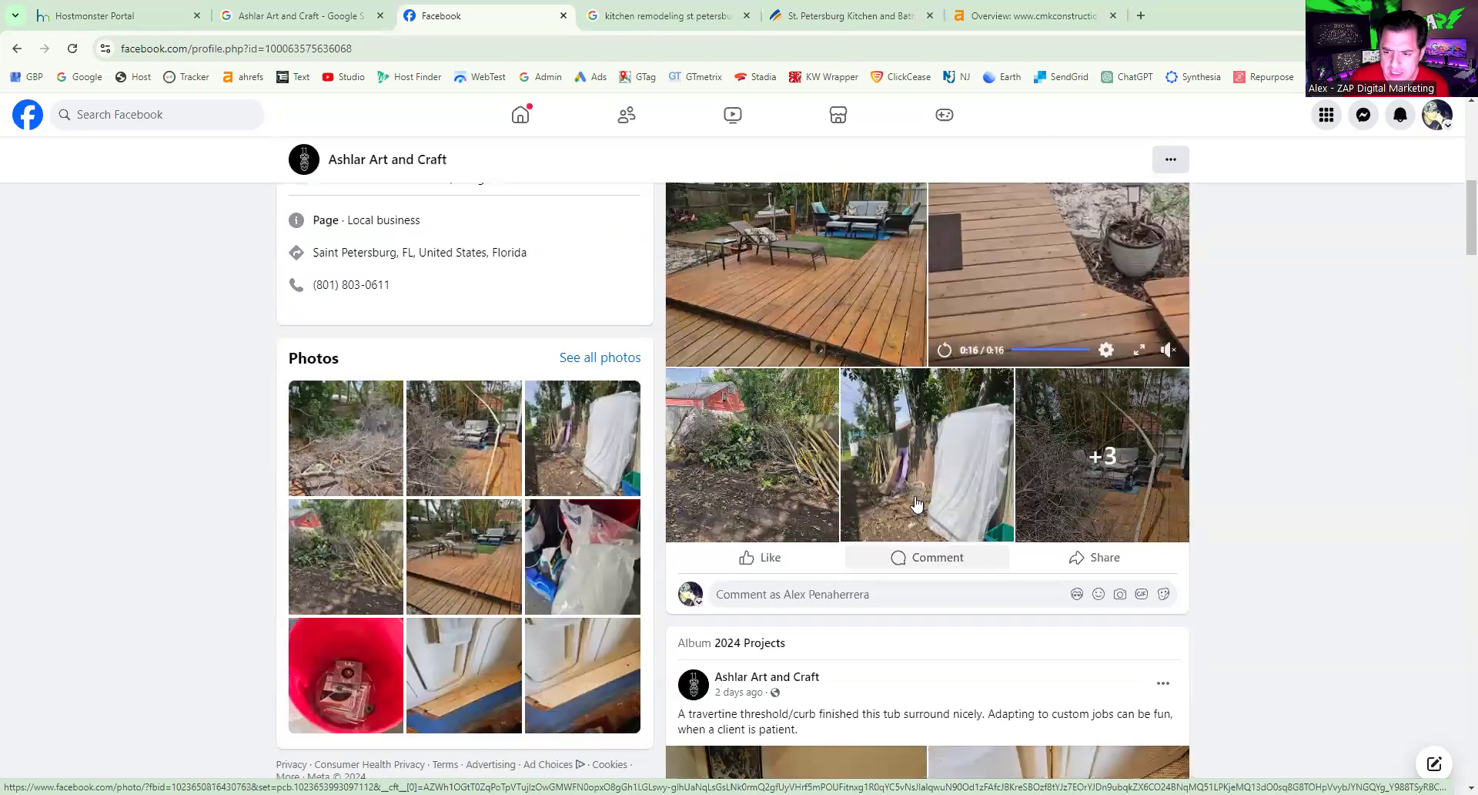
scroll(931, 458, down, 2)
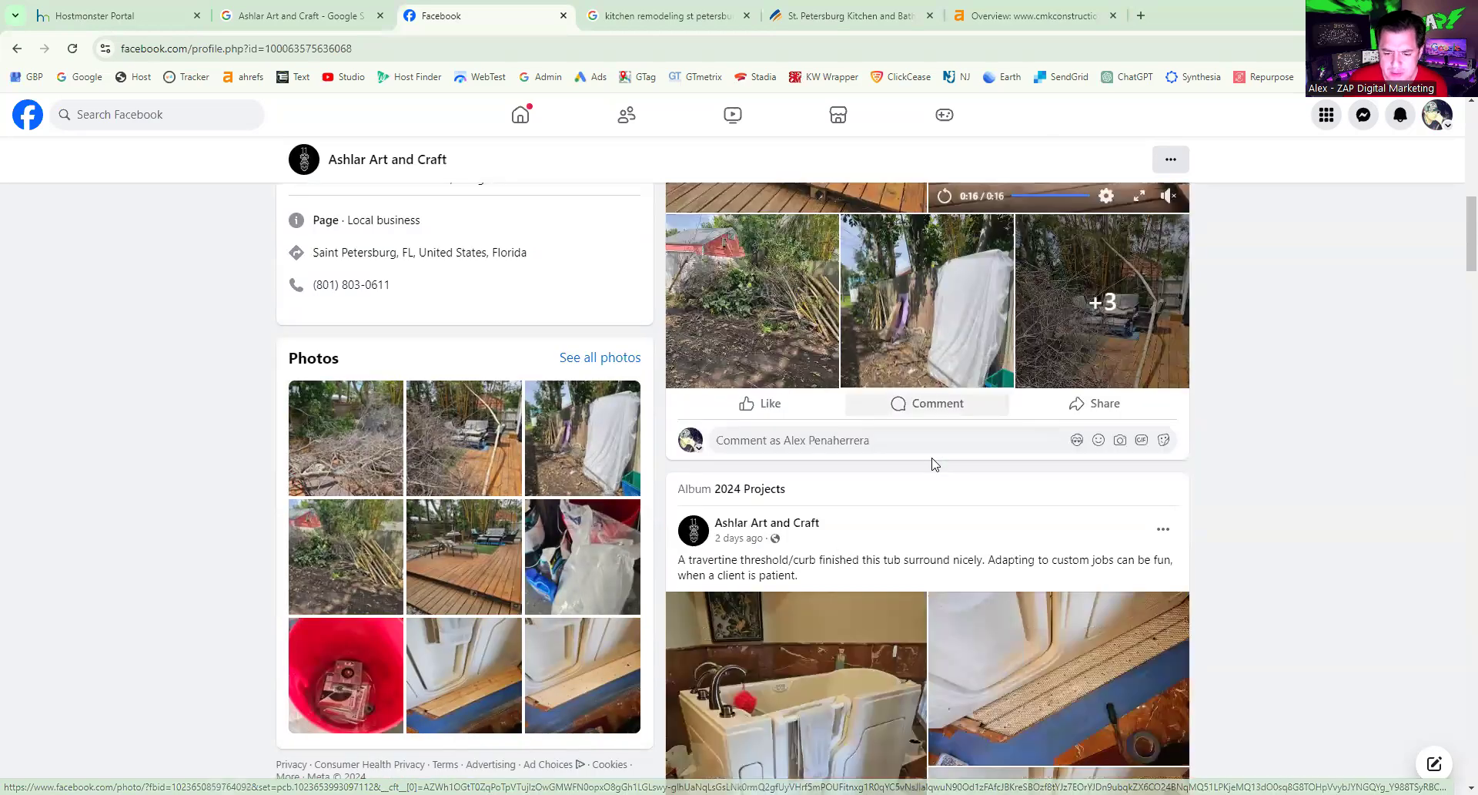
scroll(930, 466, down, 1)
scroll(839, 518, down, 2)
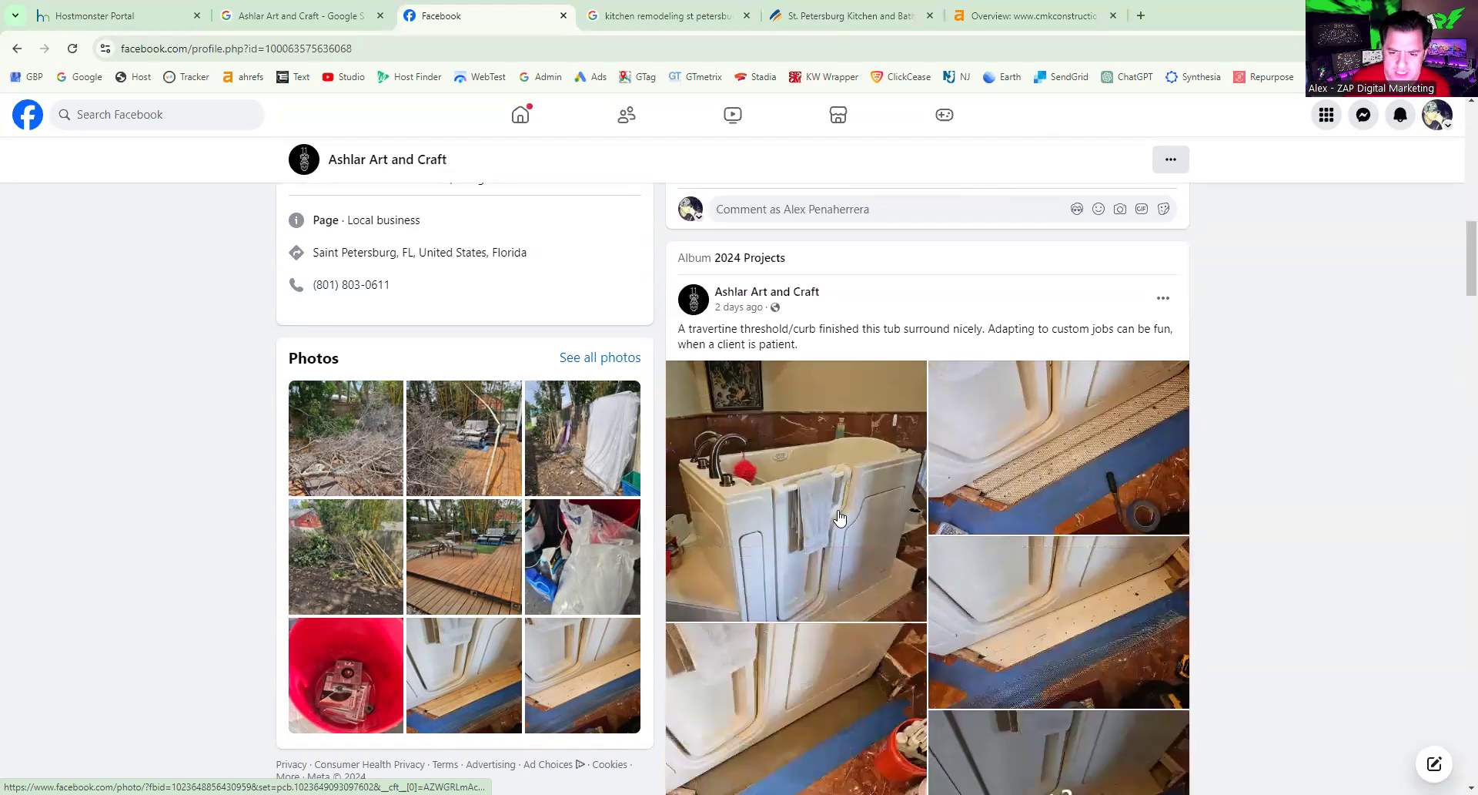
scroll(840, 518, down, 1)
scroll(834, 466, down, 1)
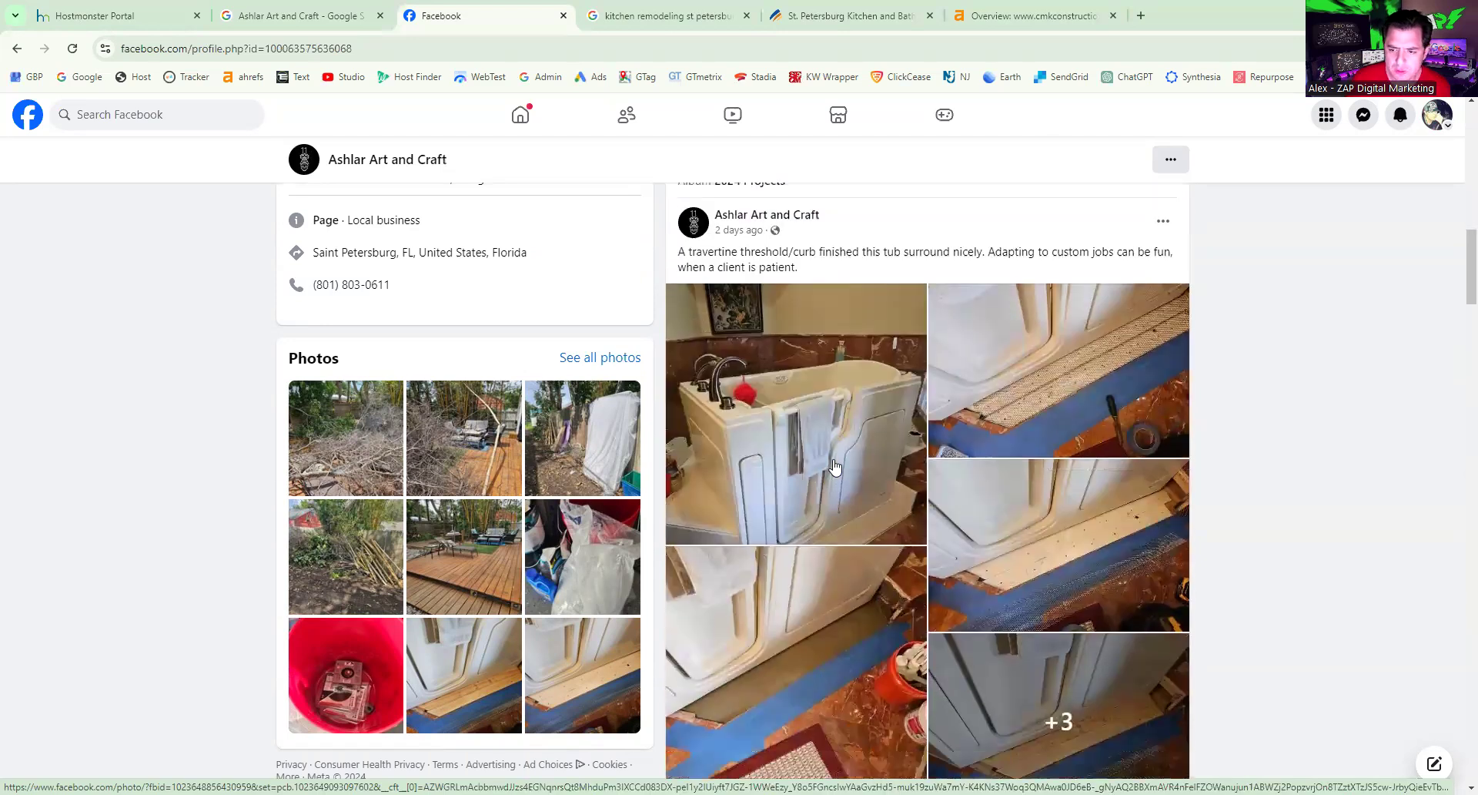
scroll(835, 465, down, 1)
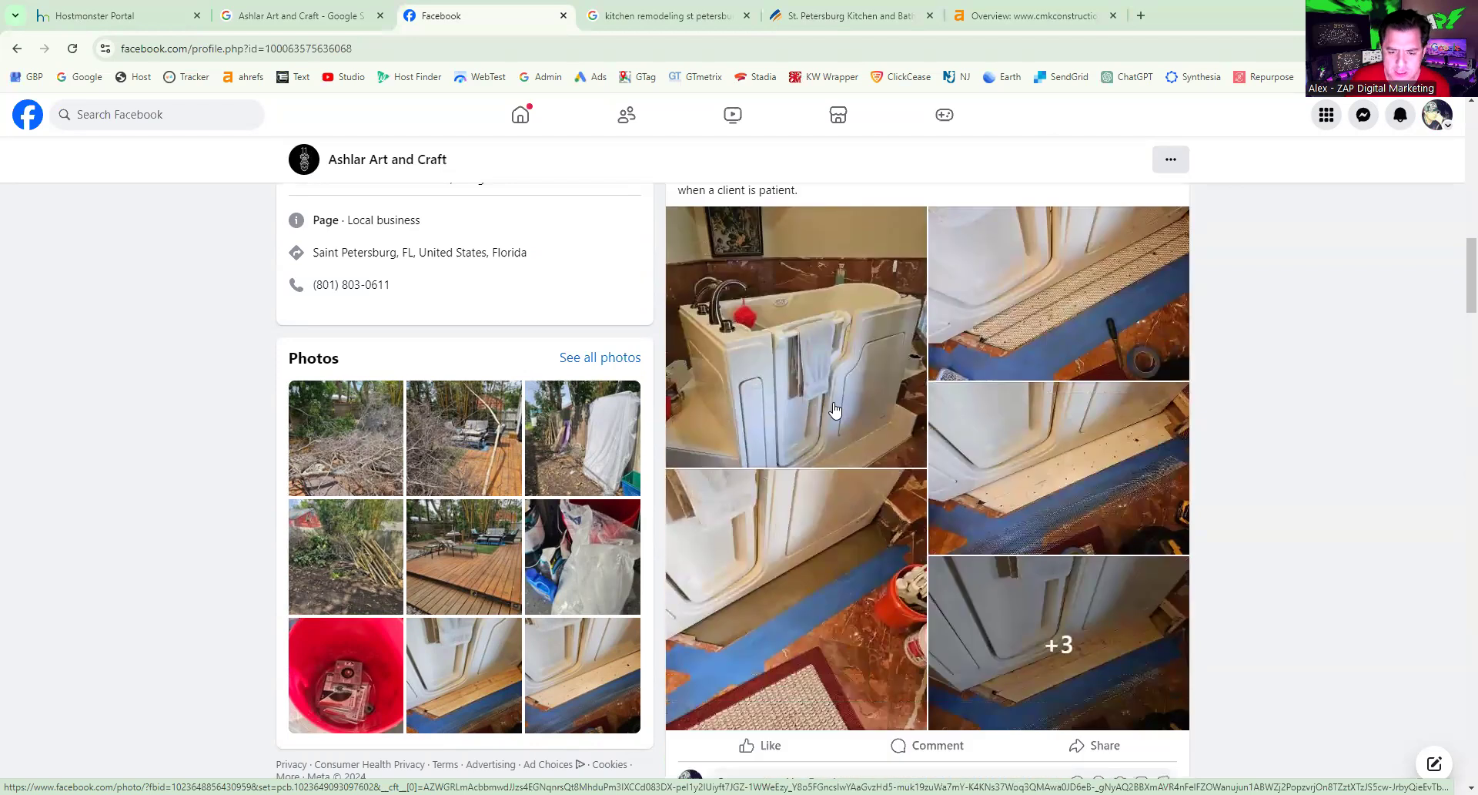
scroll(834, 410, down, 1)
scroll(835, 409, down, 5)
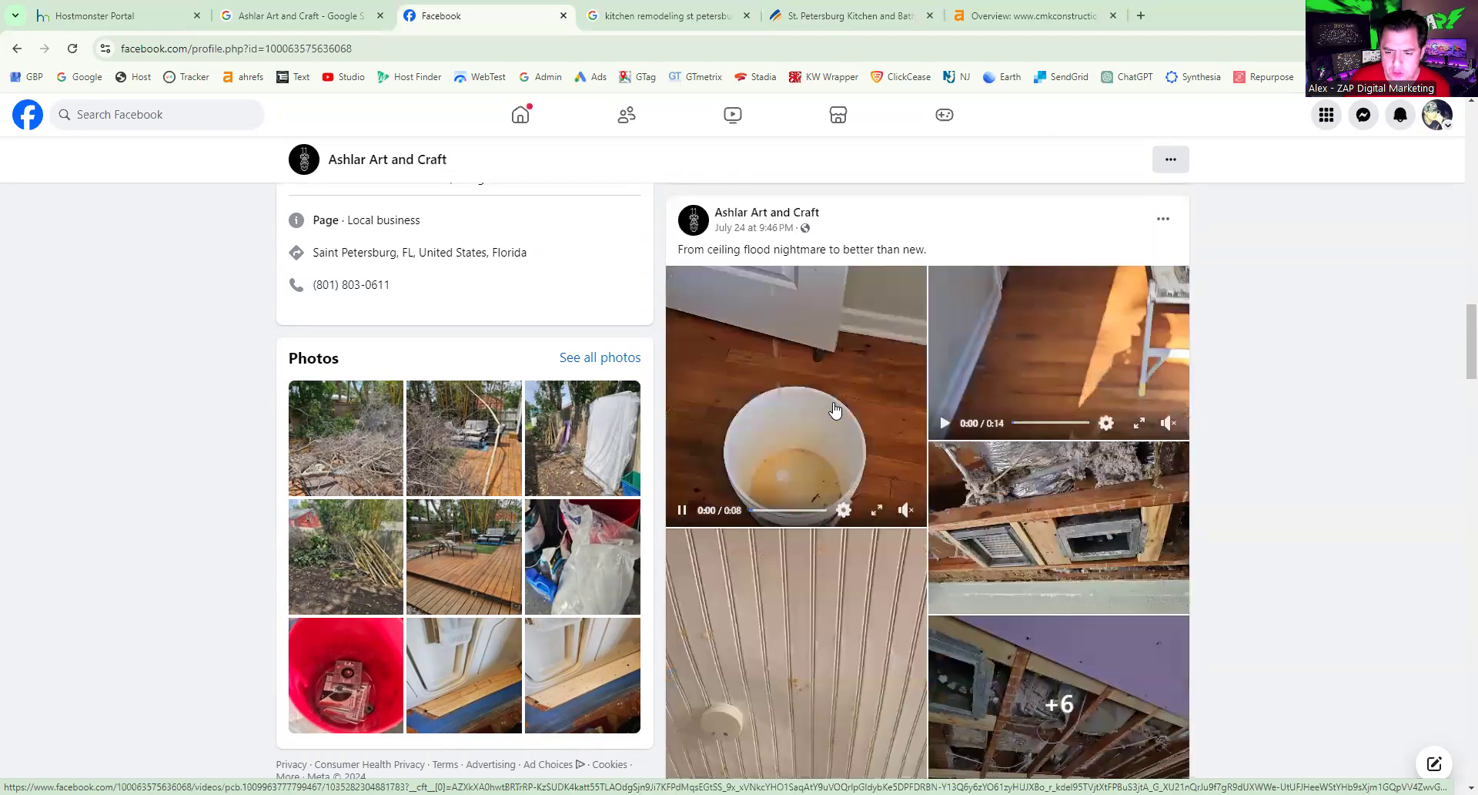
scroll(944, 462, down, 5)
scroll(945, 462, down, 3)
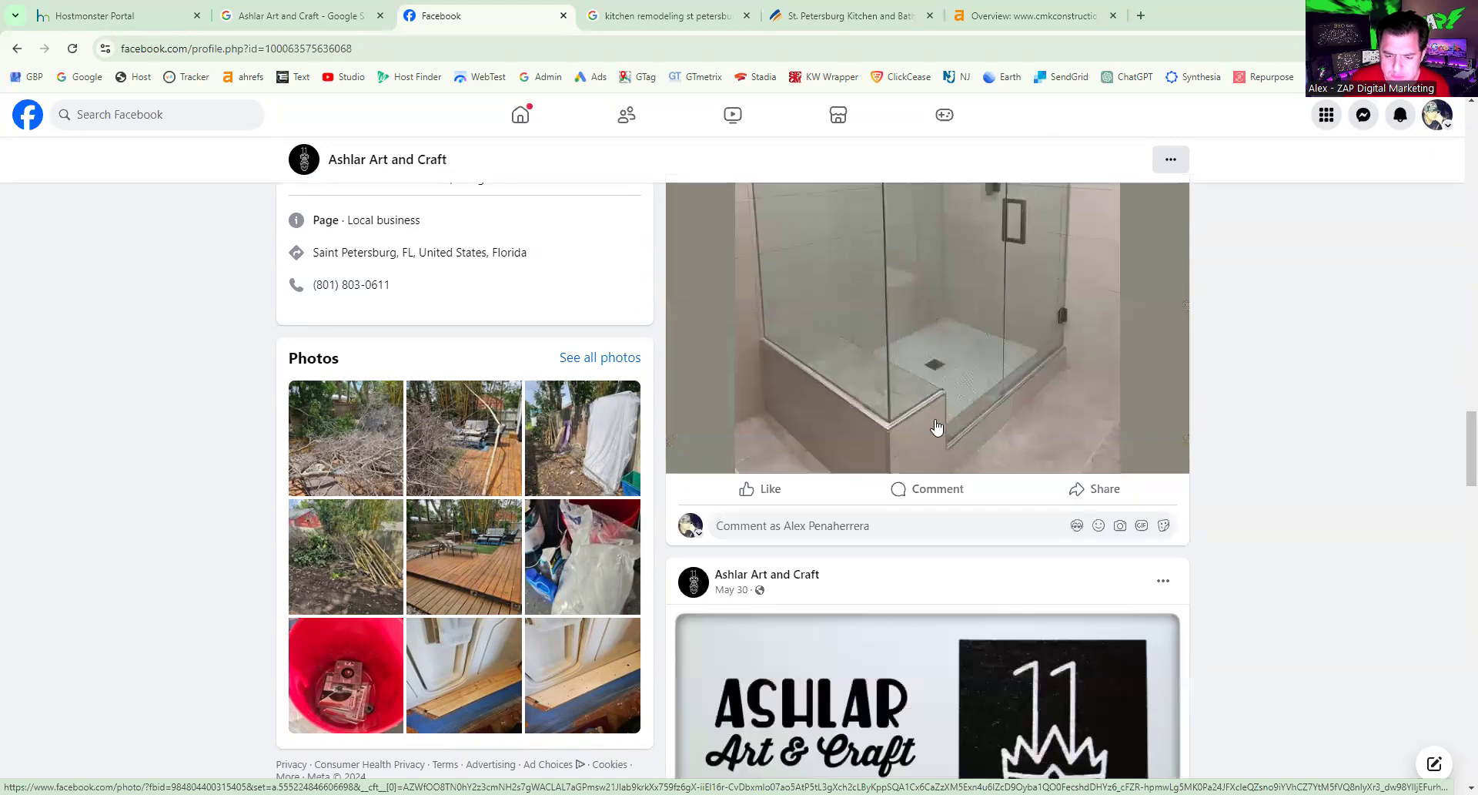
scroll(936, 426, down, 5)
scroll(904, 474, down, 7)
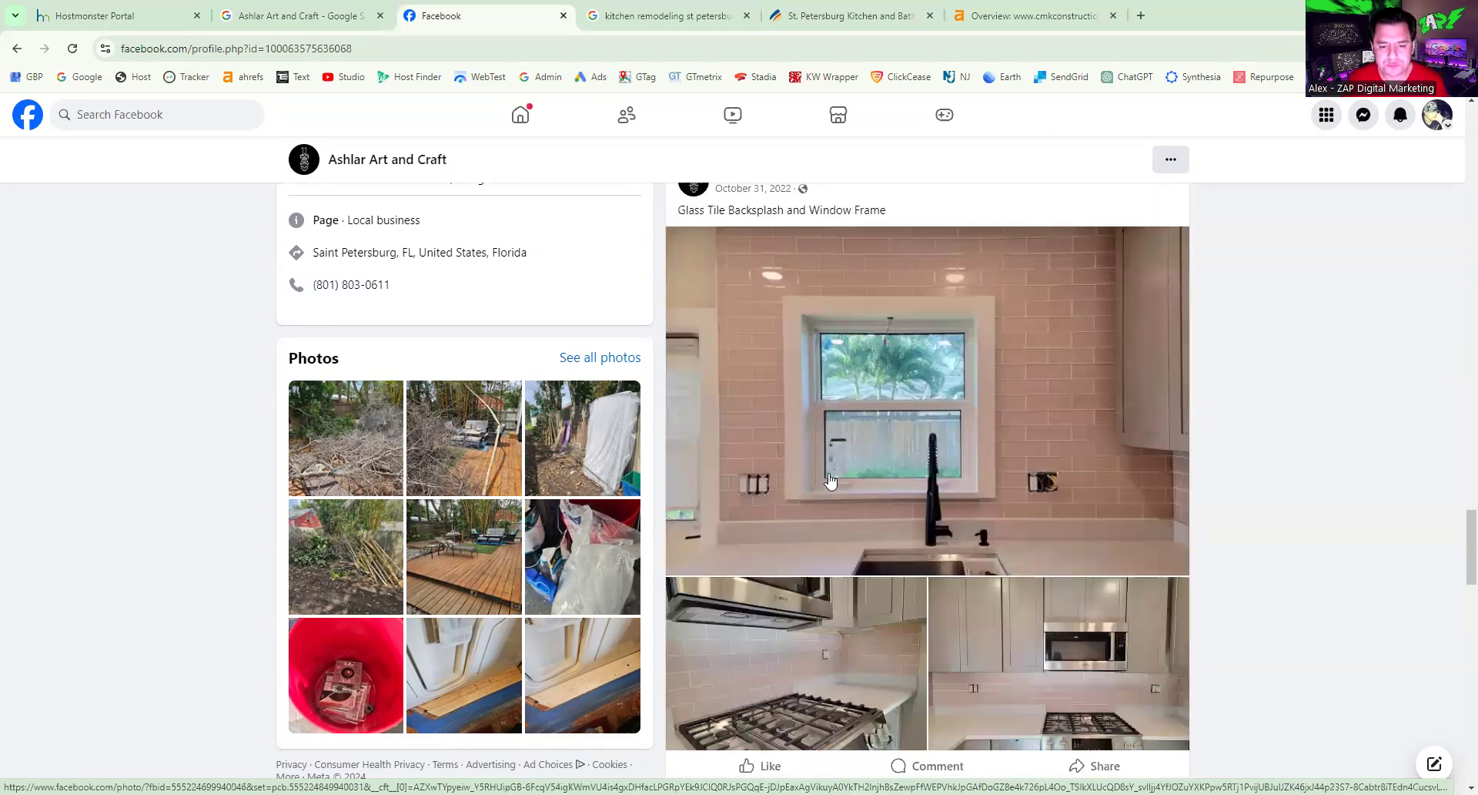
scroll(658, 512, up, 7)
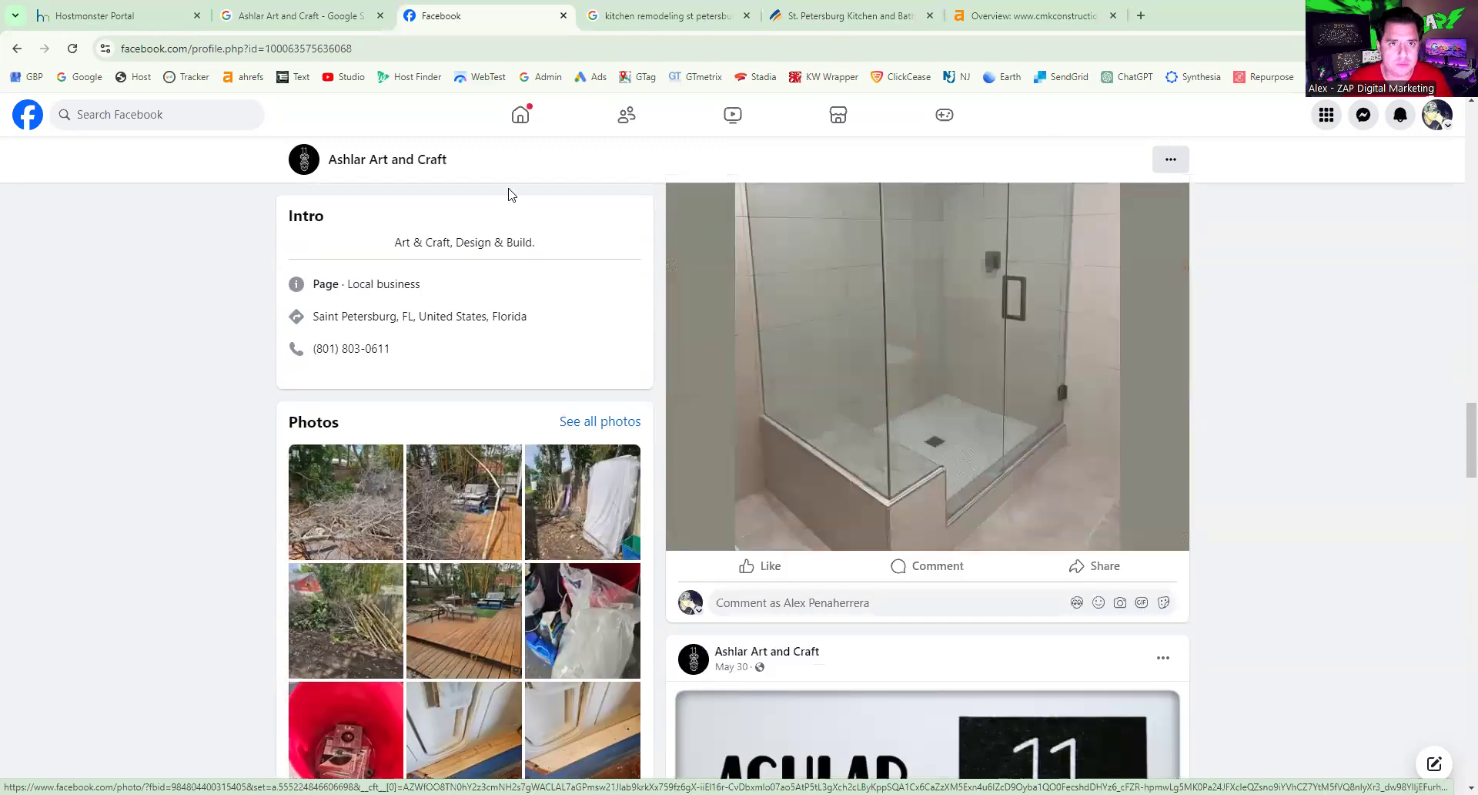
- Return to the 'kitchen remodeling st petersburg fl' results and browse the sponsored ads and Businesses map pack
click(622, 12)
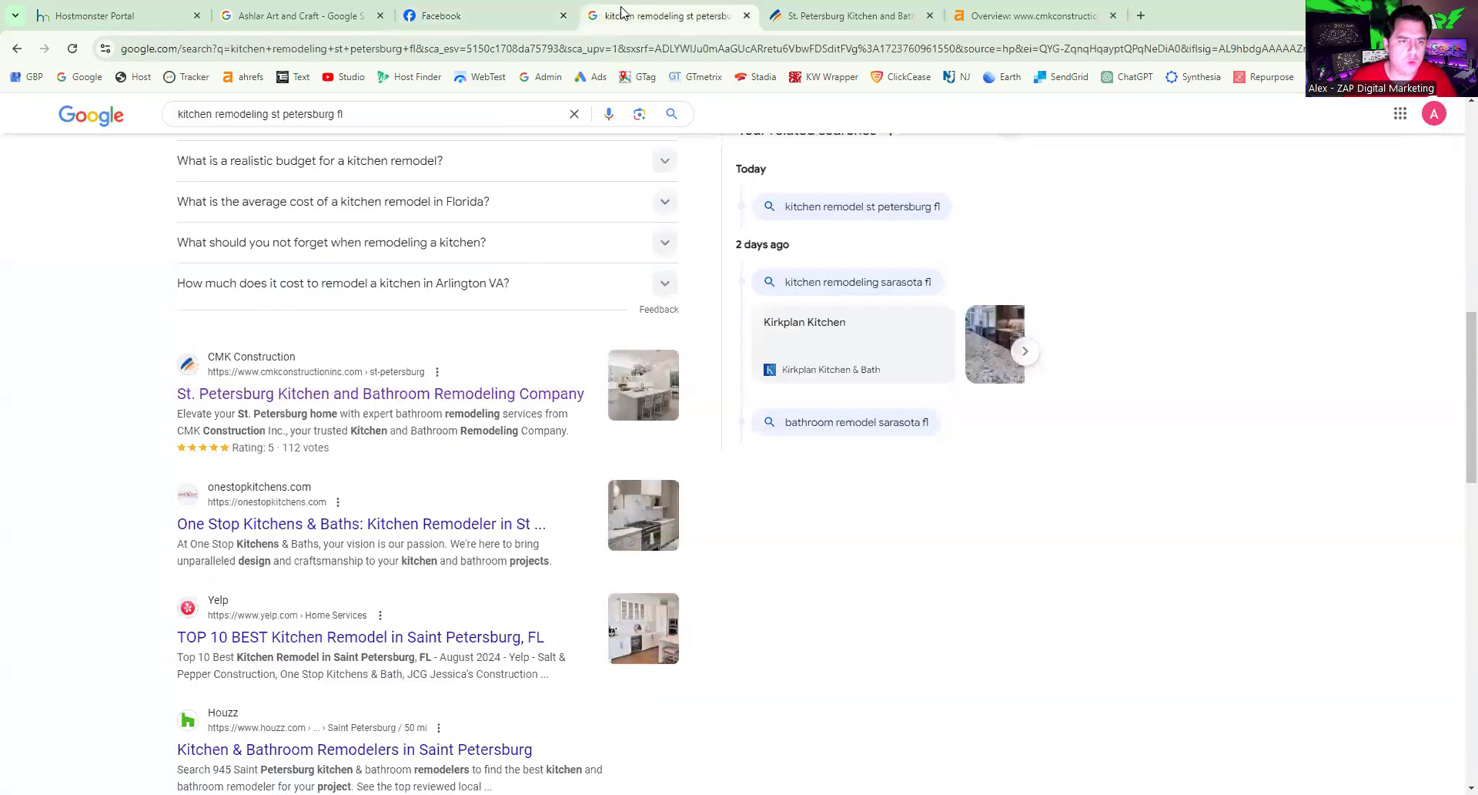
scroll(64, 447, up, 7)
scroll(63, 447, up, 4)
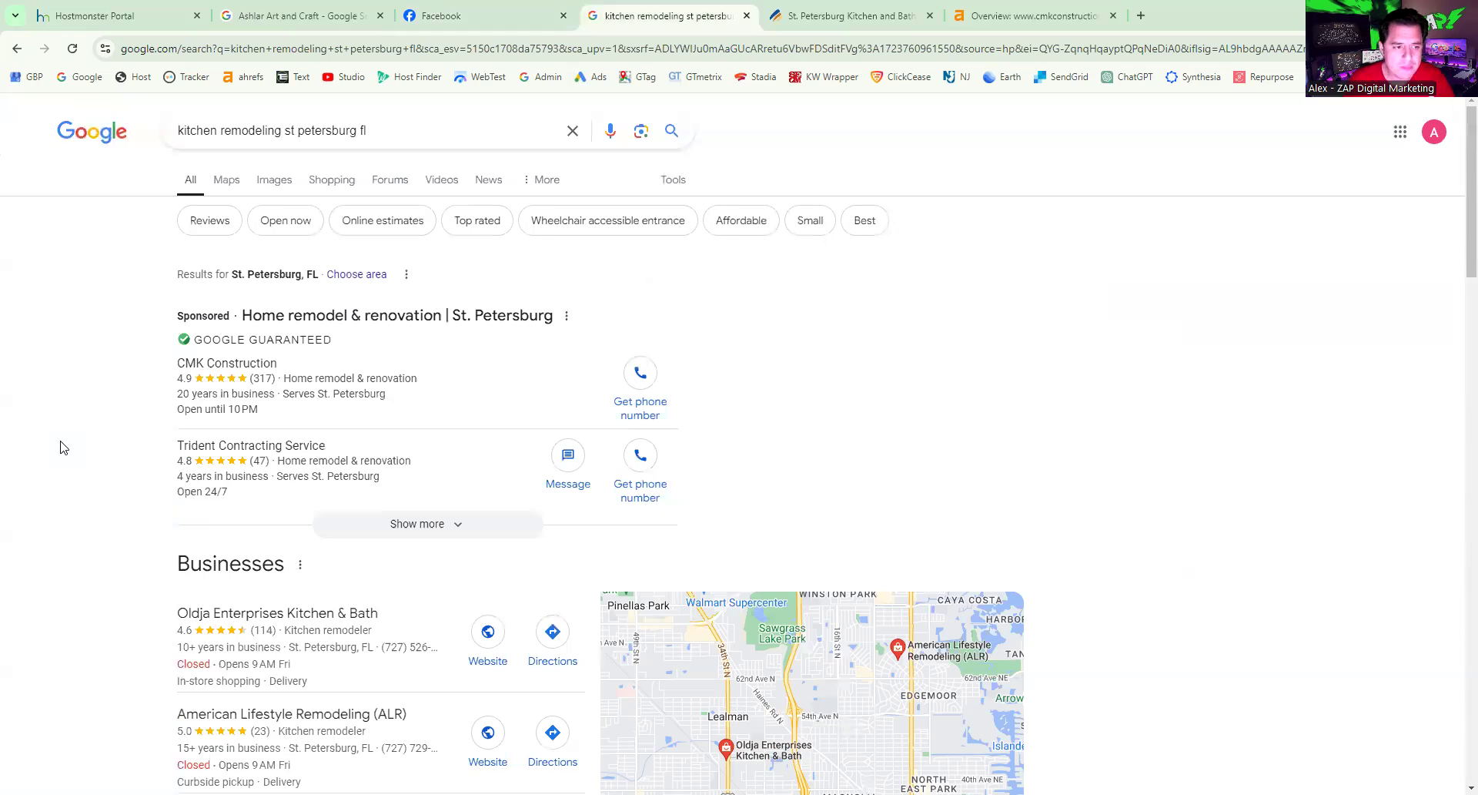
scroll(233, 239, down, 2)
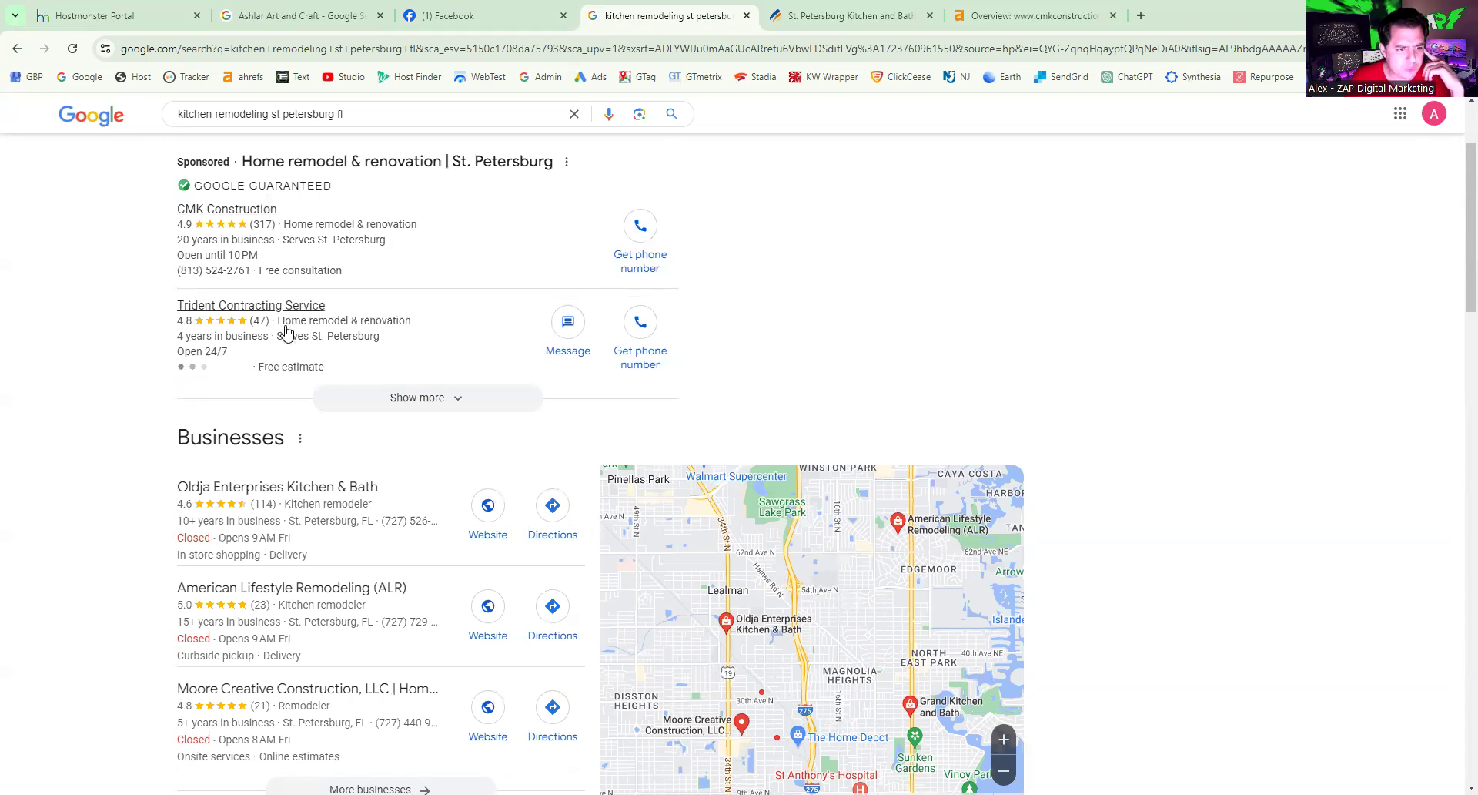
scroll(331, 277, down, 3)
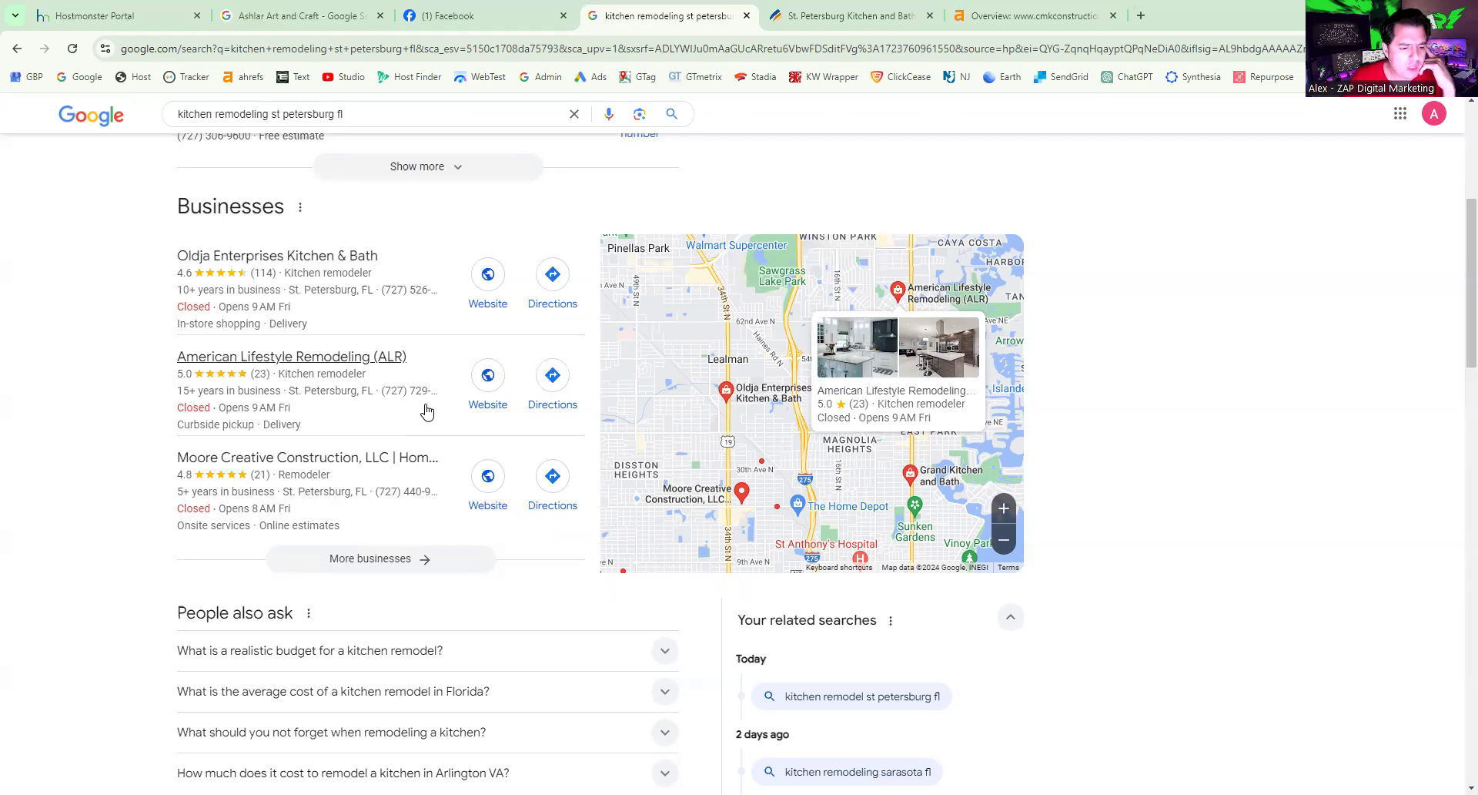
- Scroll up and down through the St. Petersburg kitchen remodeling search listings
scroll(406, 420, down, 3)
scroll(405, 573, down, 2)
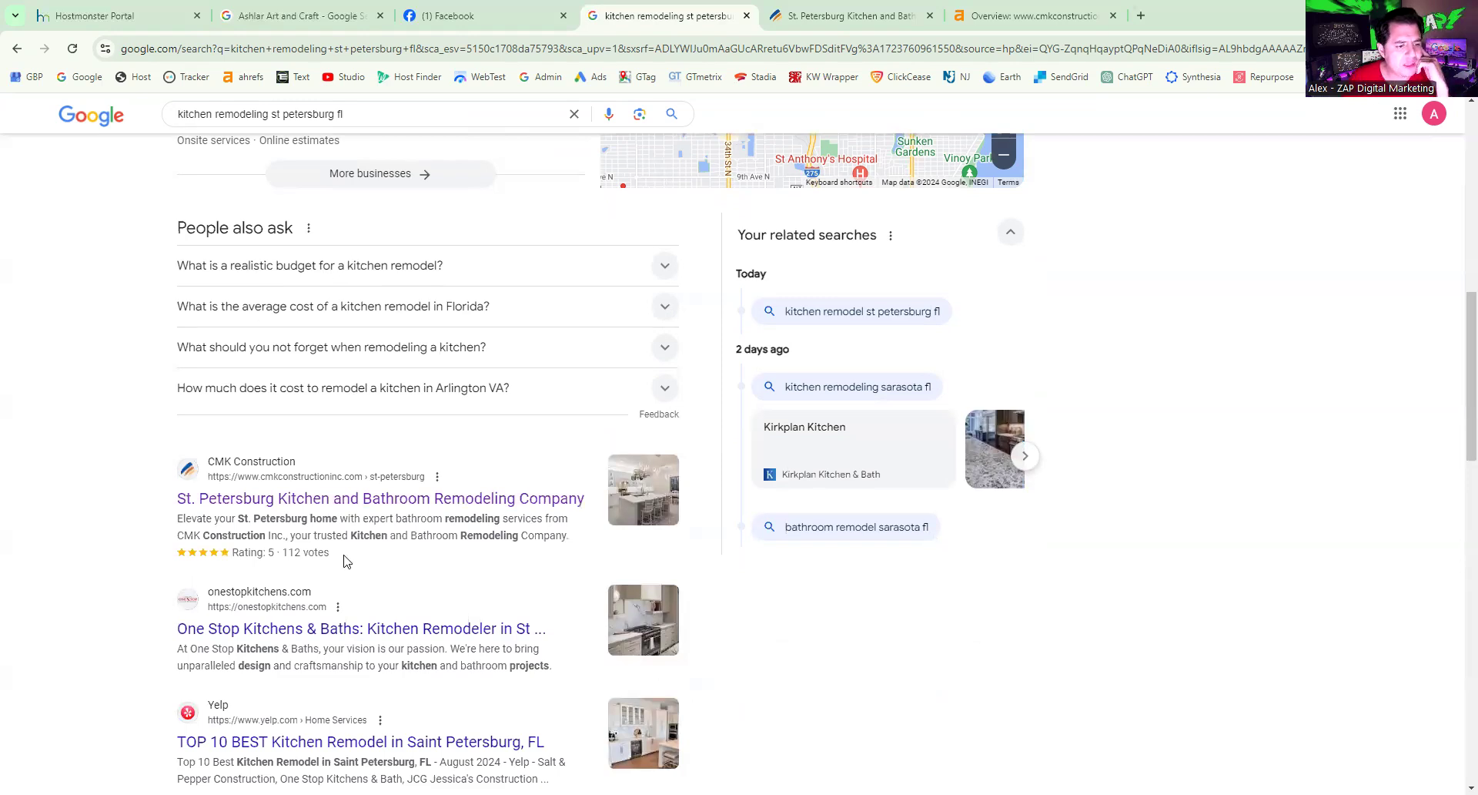
scroll(317, 446, up, 2)
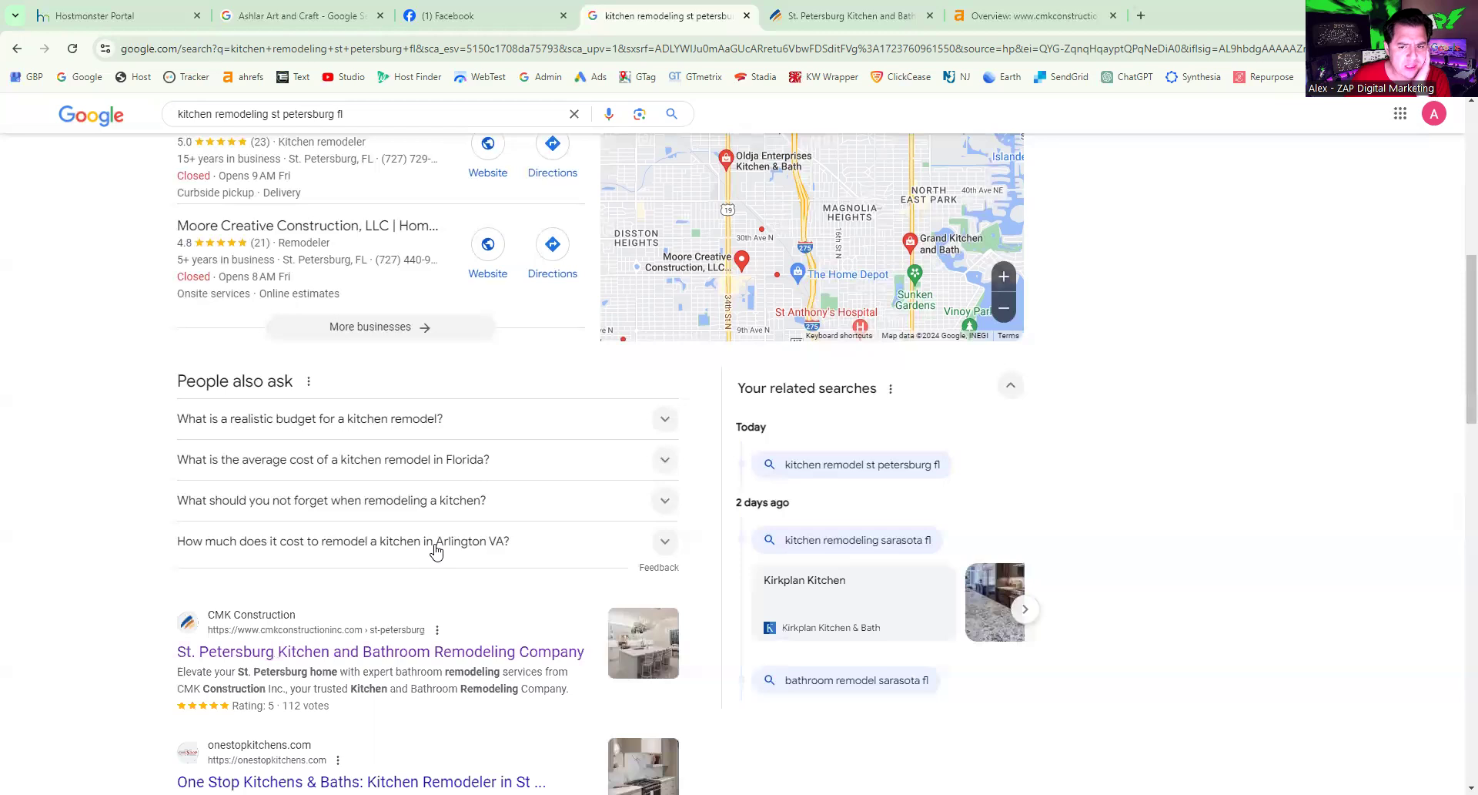
scroll(435, 550, down, 2)
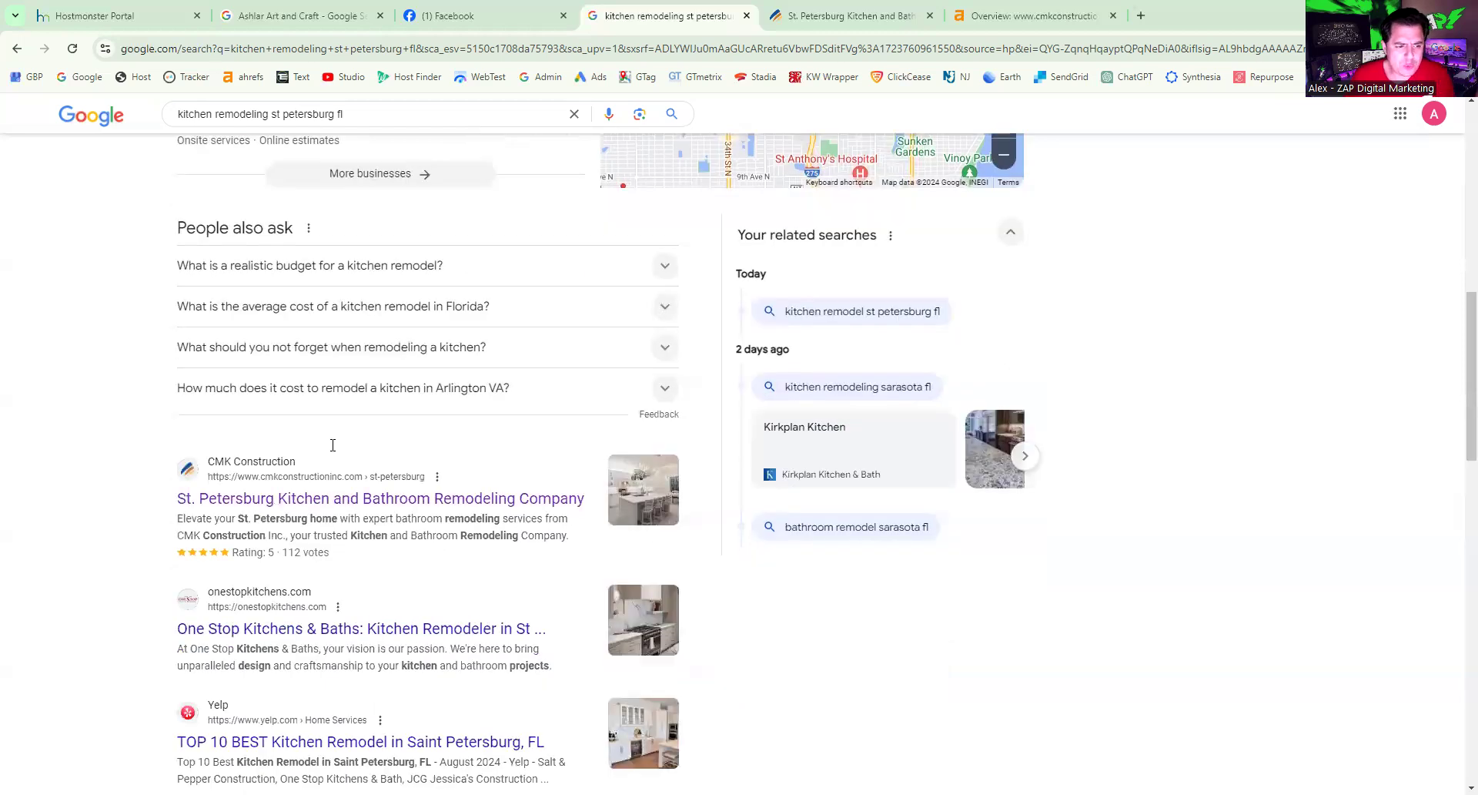
scroll(284, 425, down, 1)
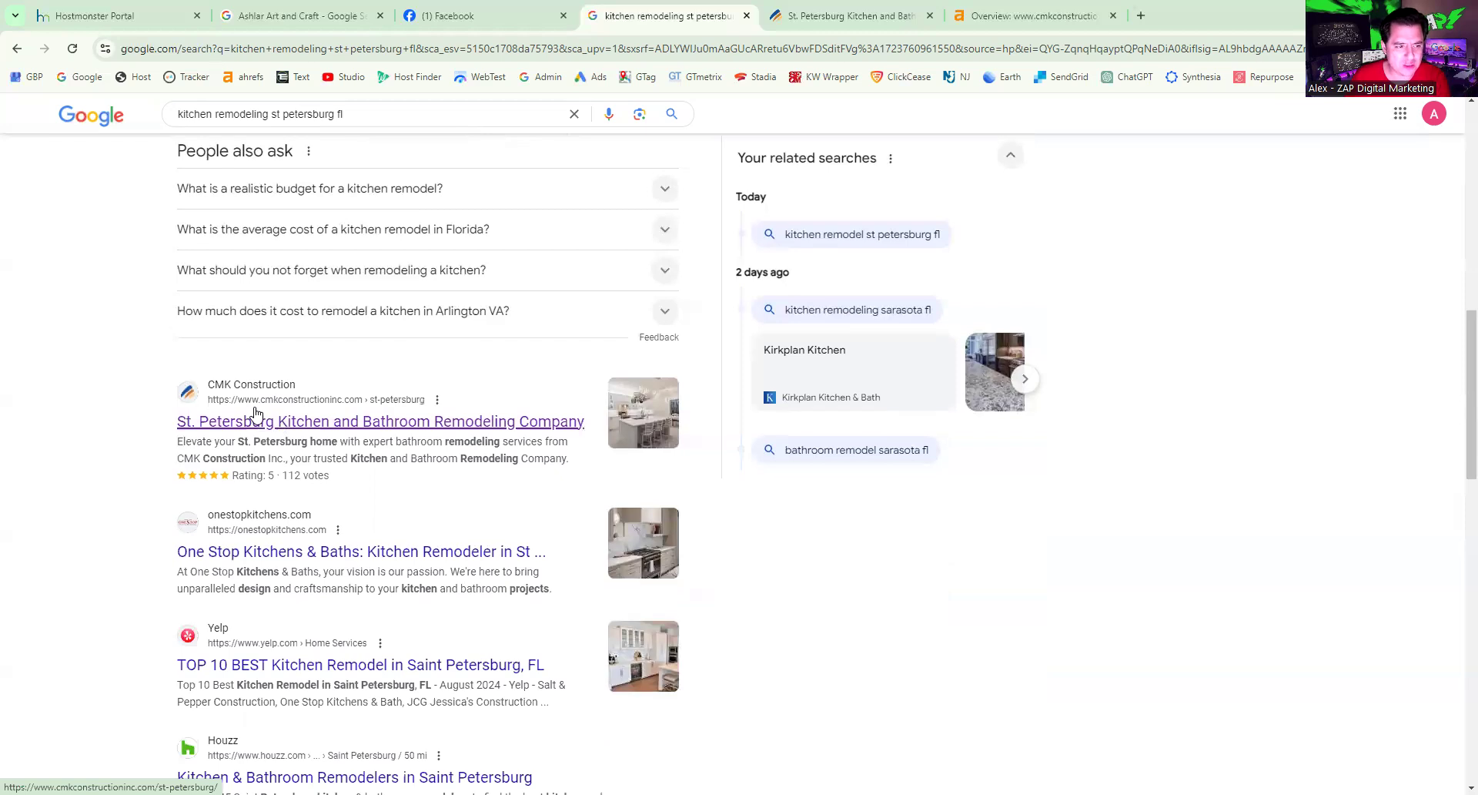
scroll(256, 414, down, 2)
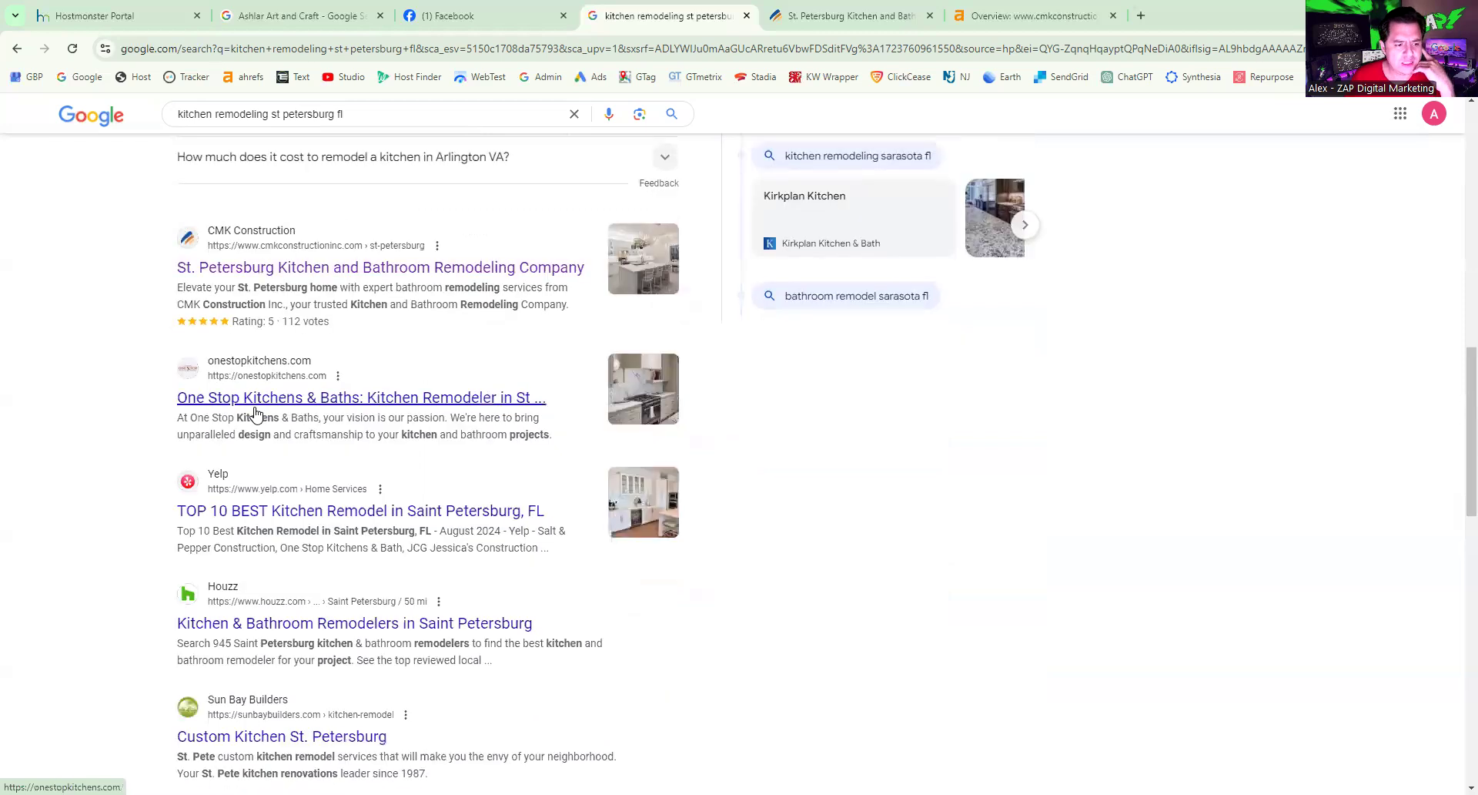
scroll(385, 593, up, 1)
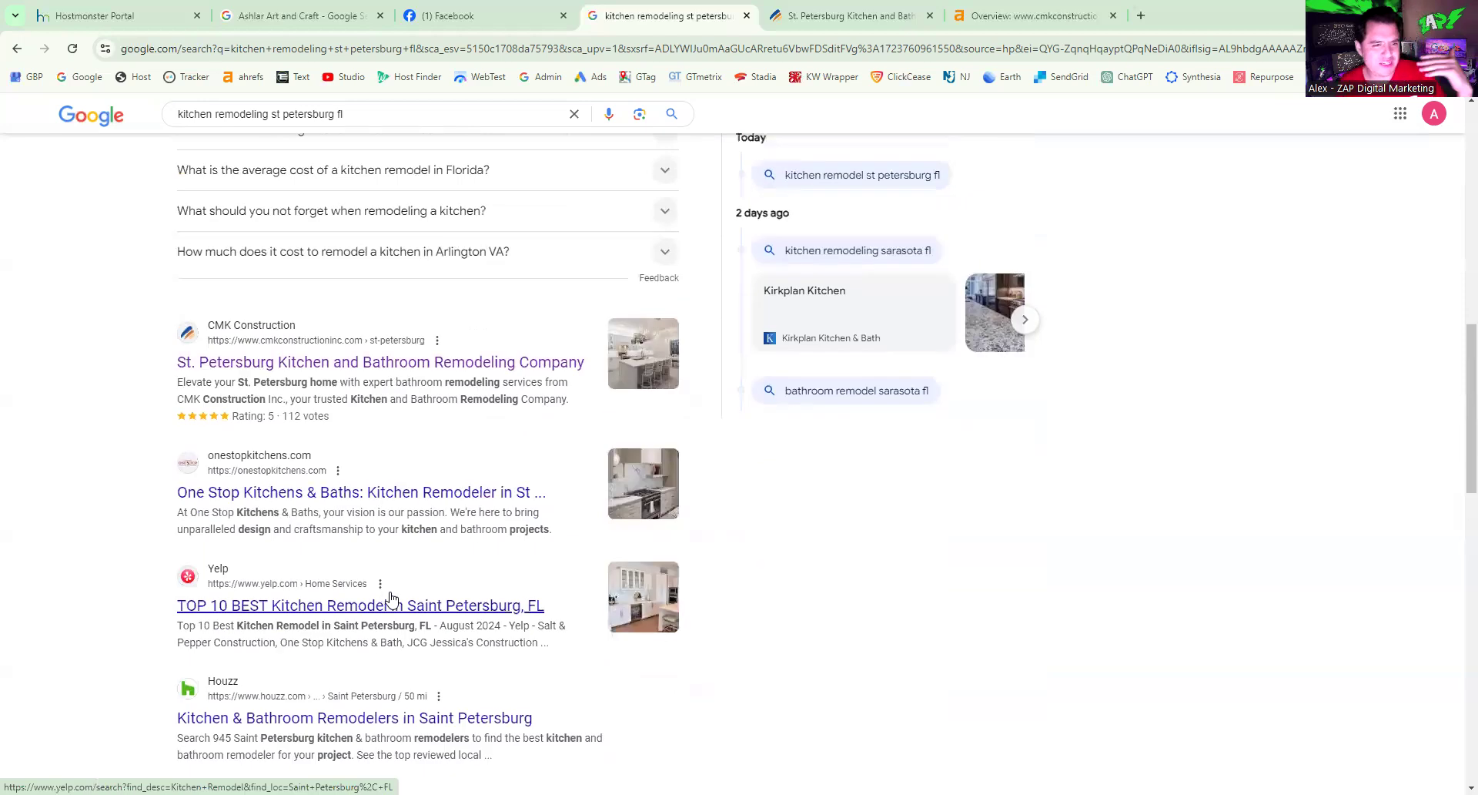
scroll(391, 598, up, 2)
scroll(392, 598, up, 3)
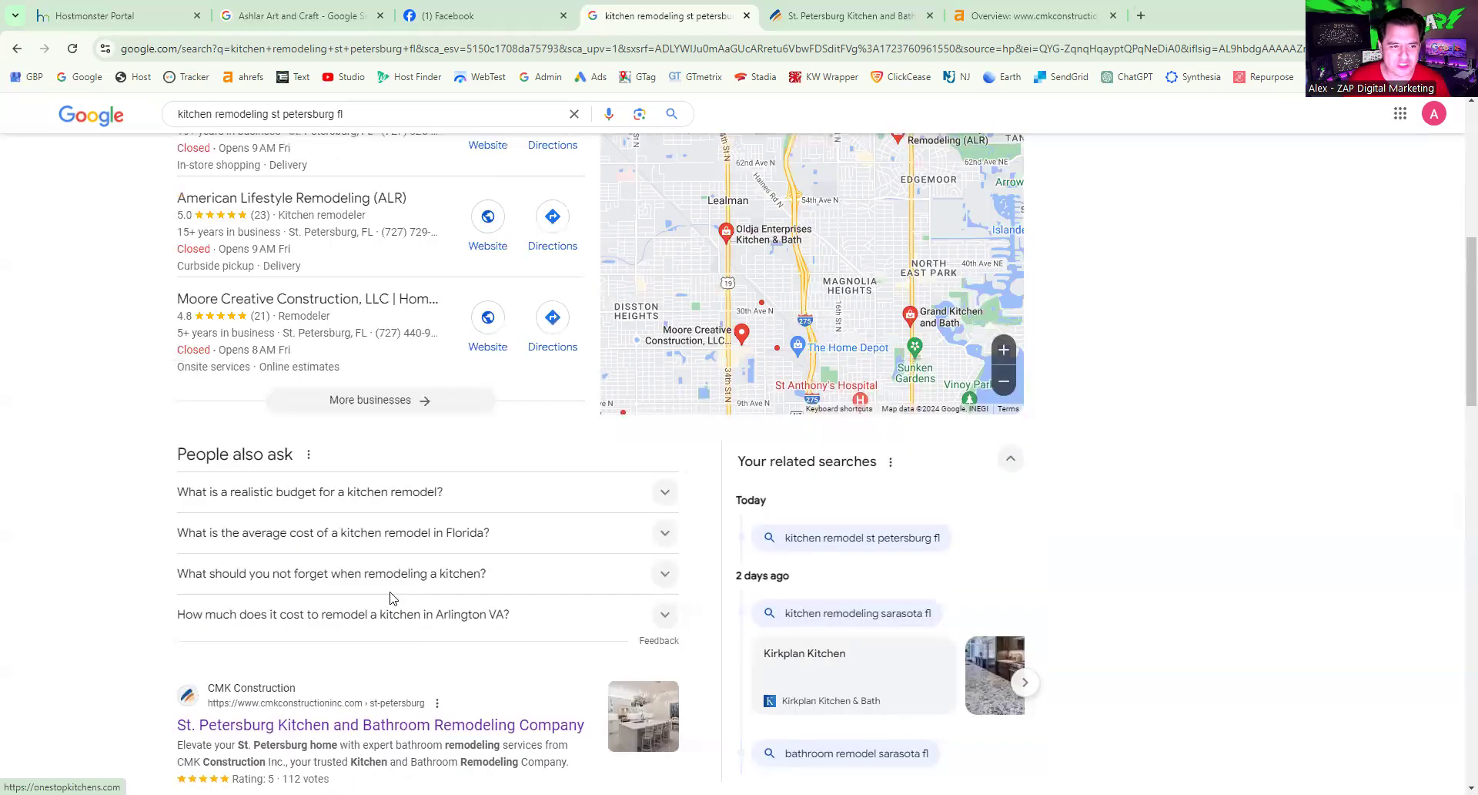
scroll(355, 463, up, 3)
scroll(335, 579, up, 1)
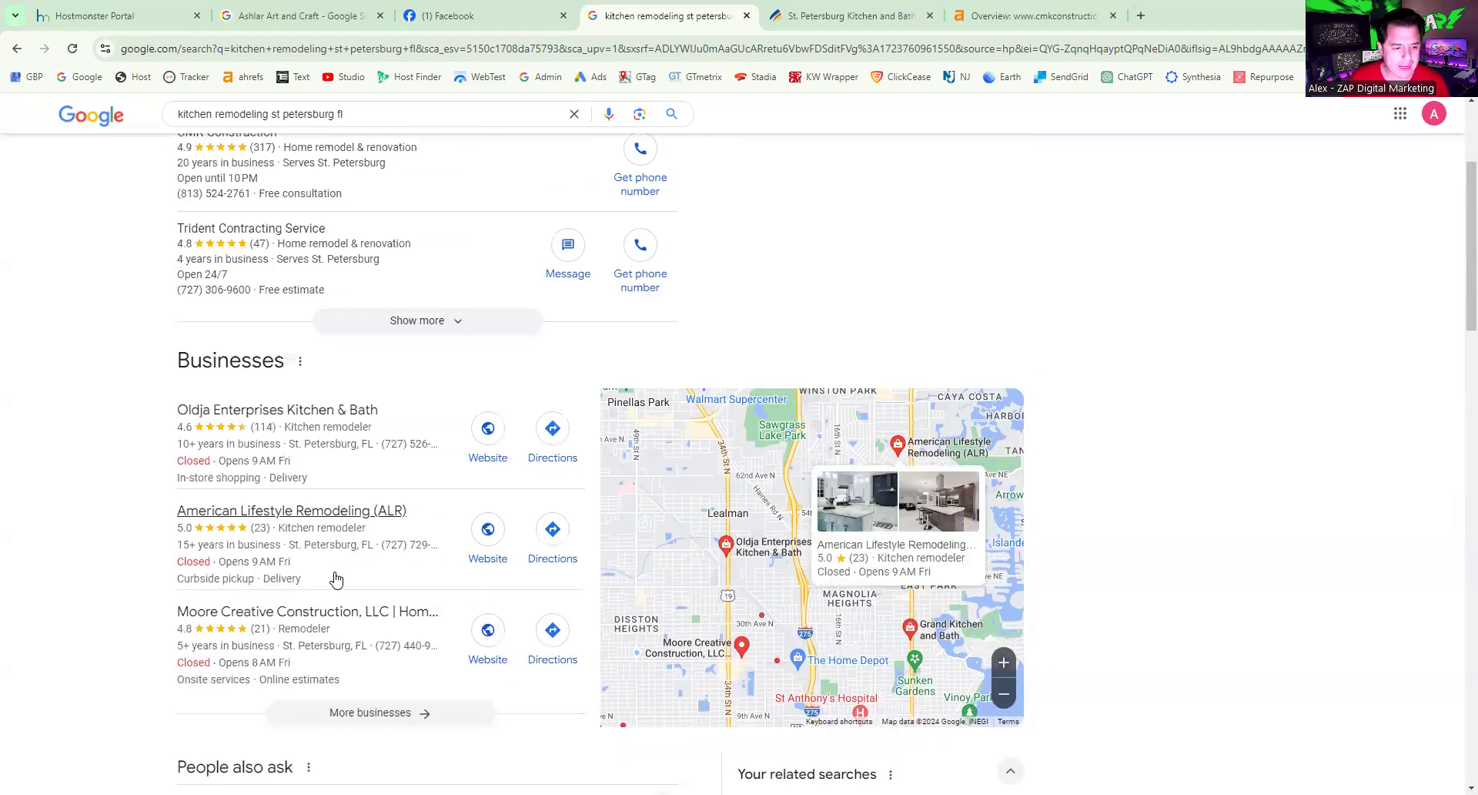
scroll(328, 562, down, 6)
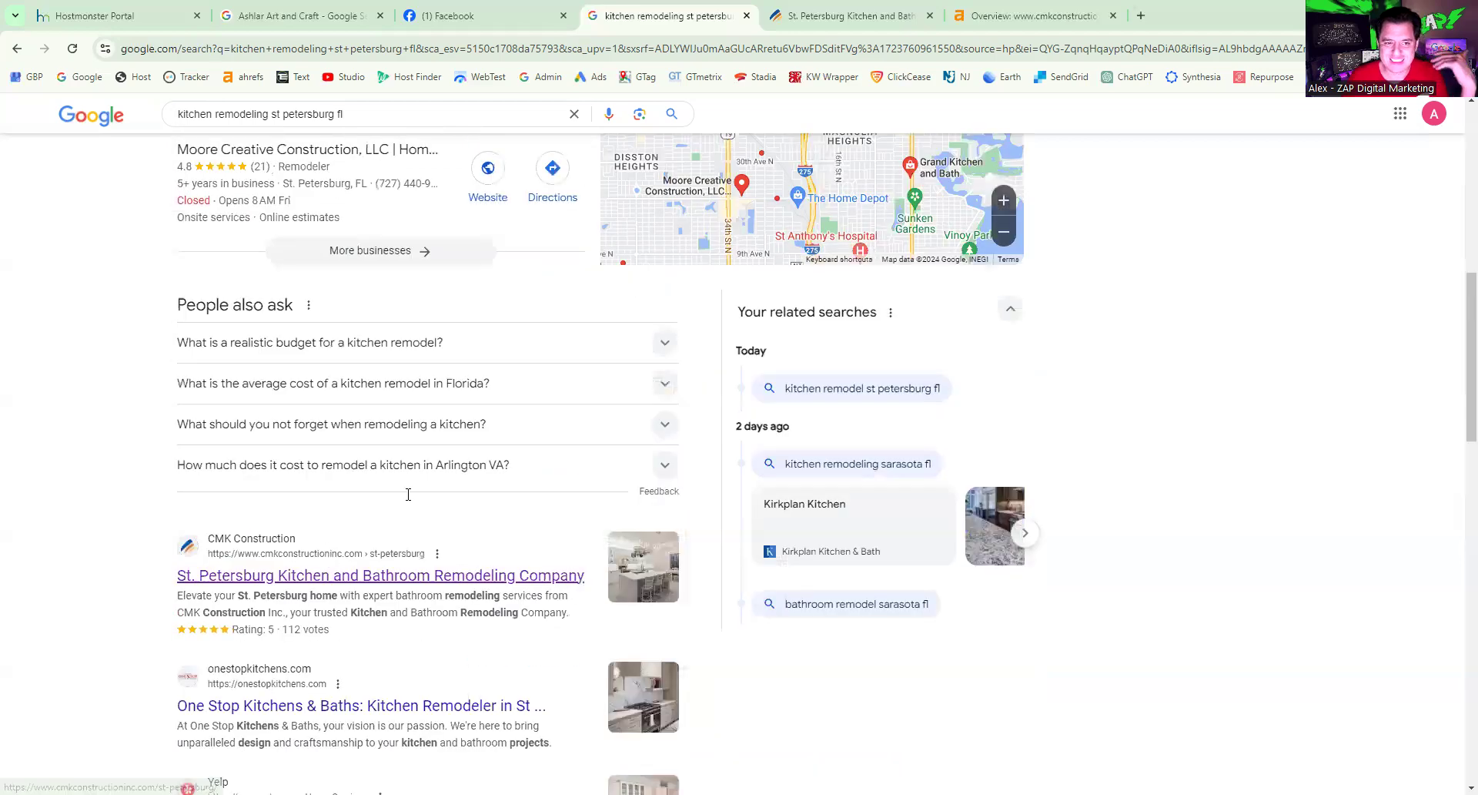
scroll(408, 495, down, 3)
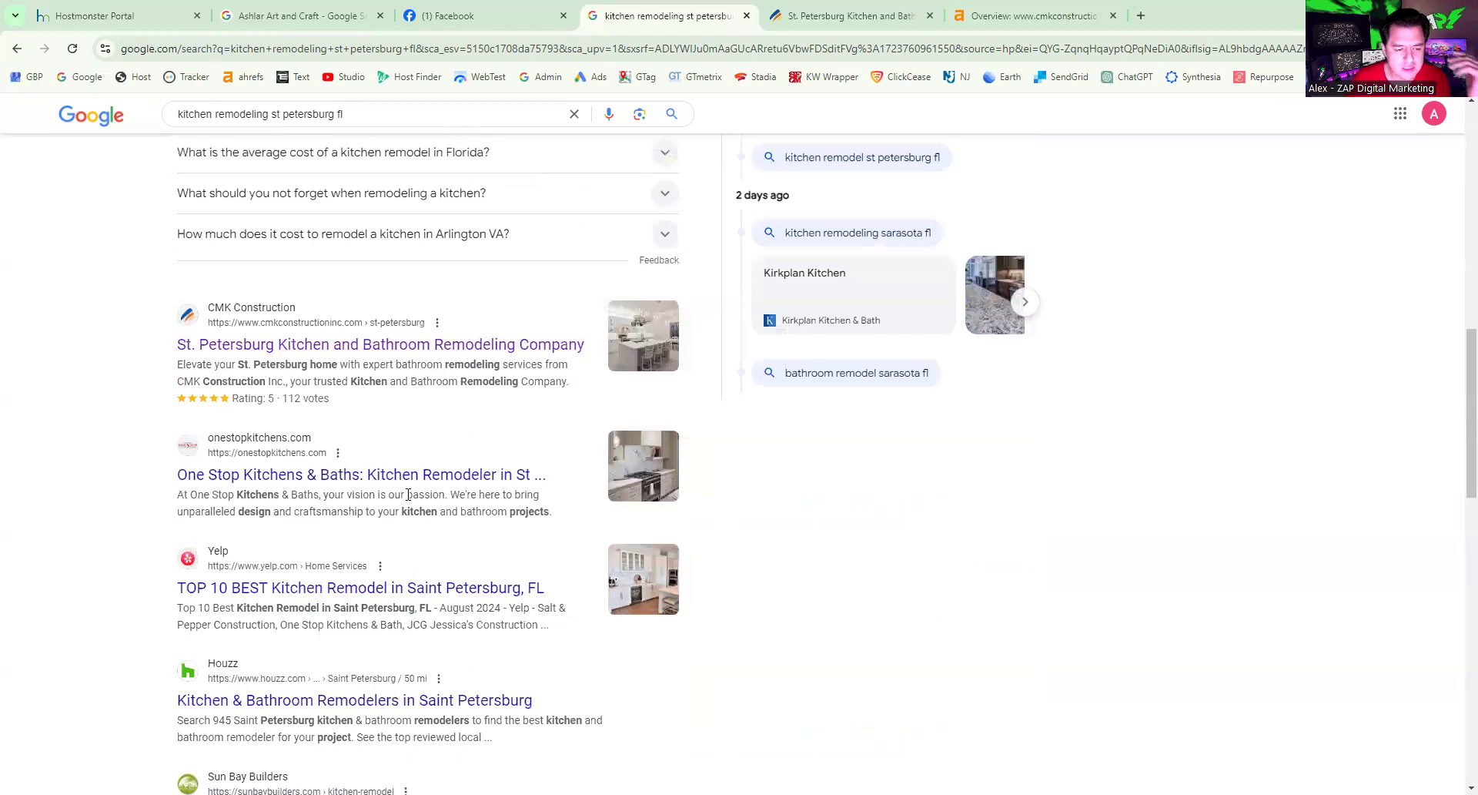
scroll(408, 497, down, 6)
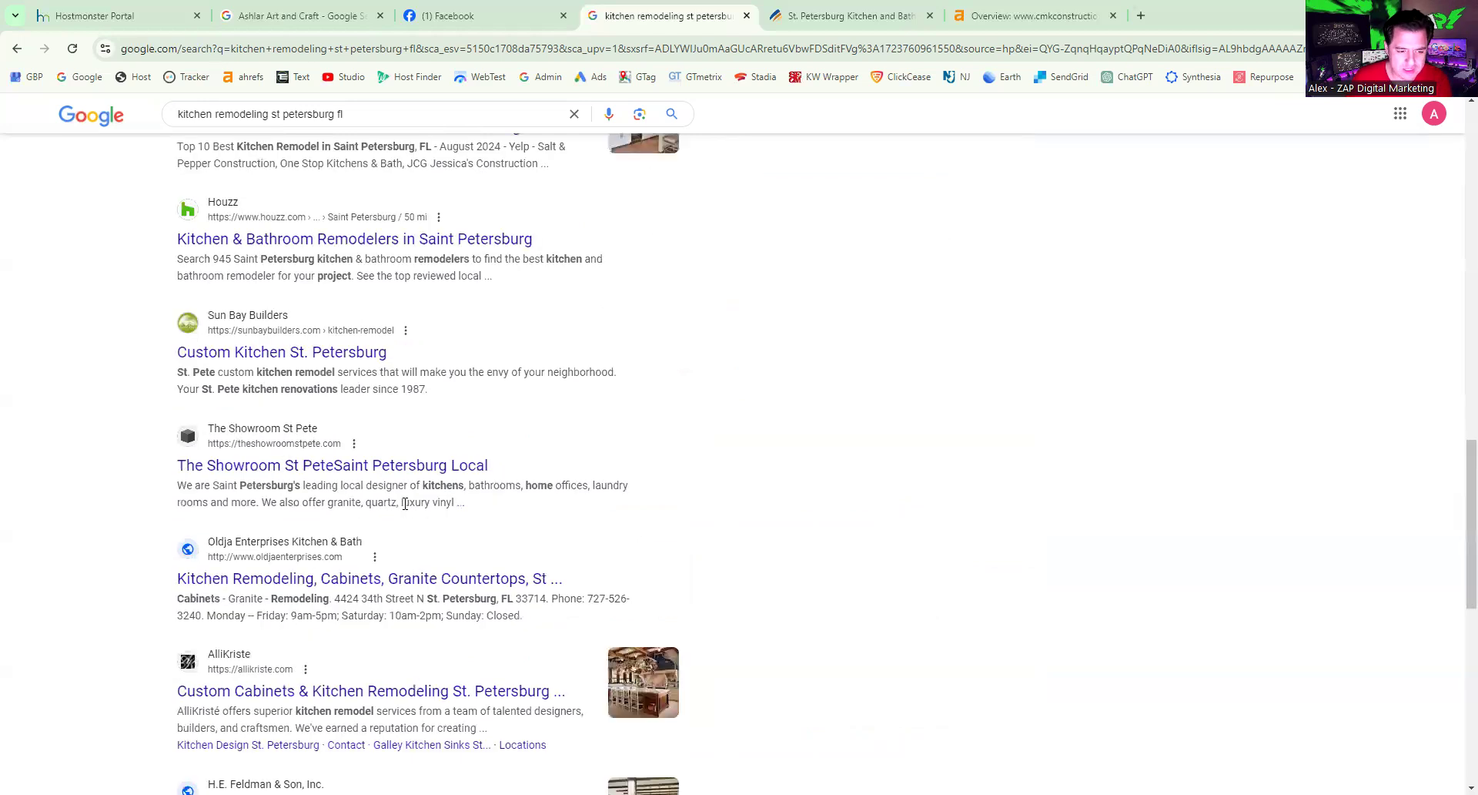
scroll(406, 509, down, 4)
scroll(406, 508, down, 4)
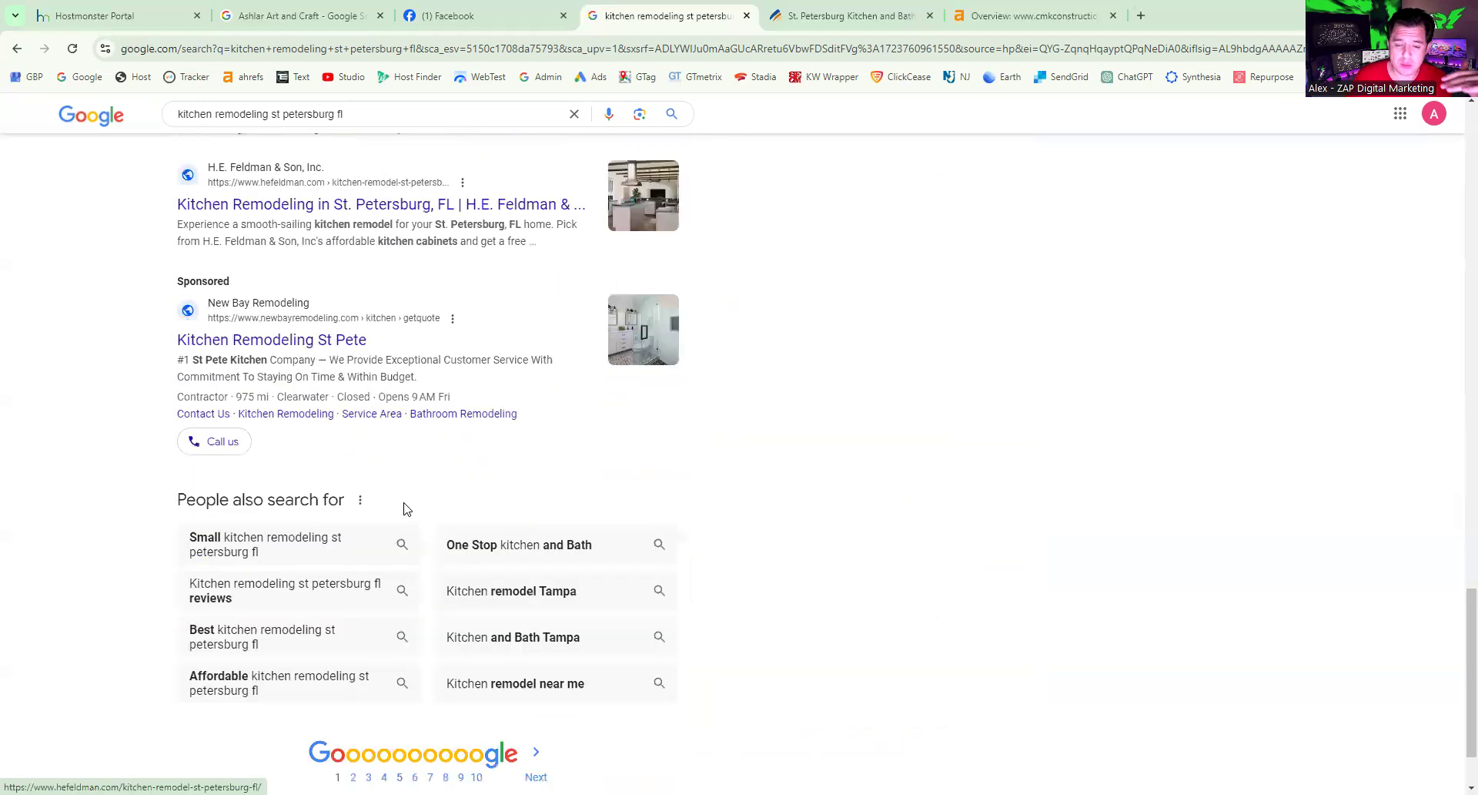
scroll(406, 508, down, 1)
scroll(362, 684, down, 1)
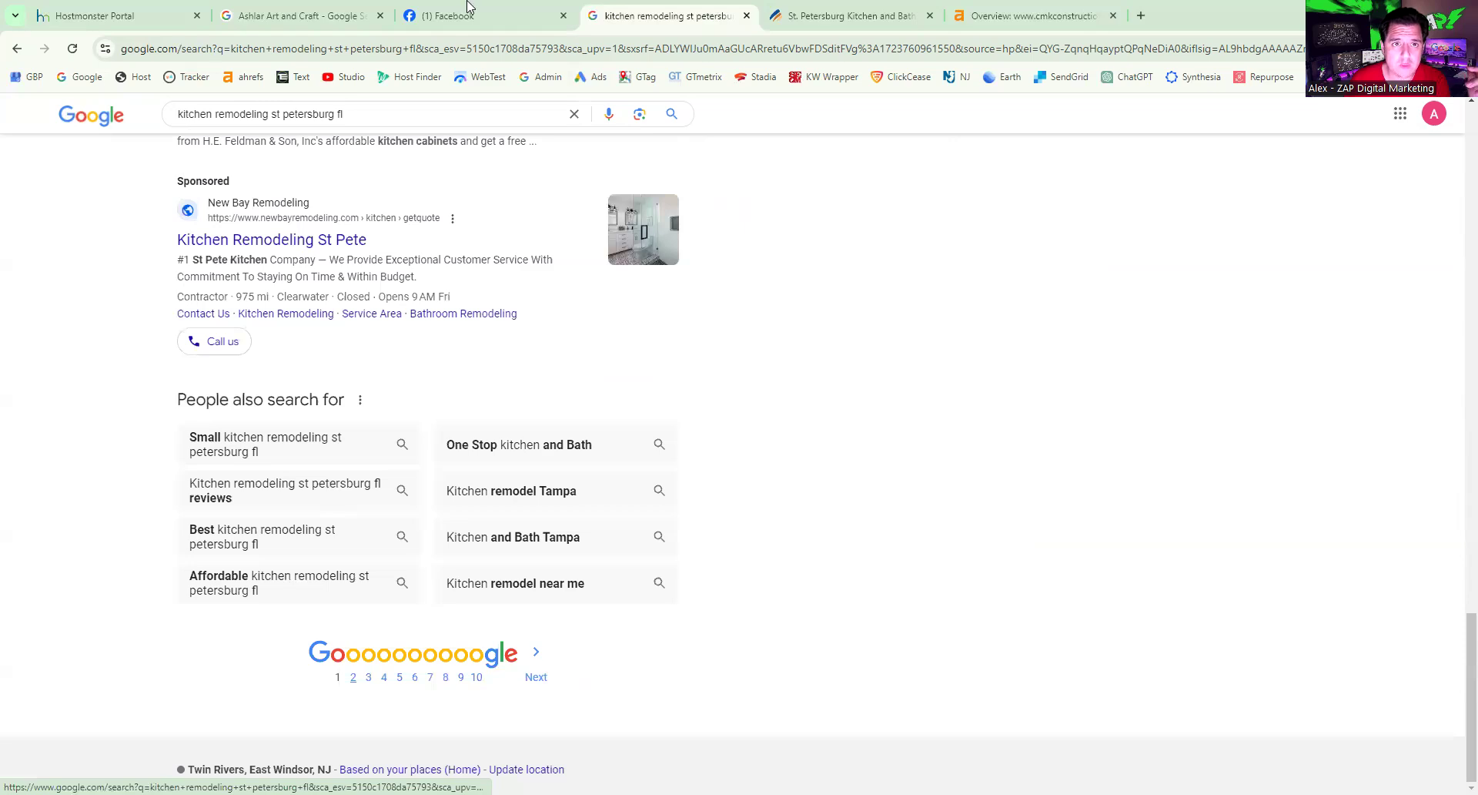
- Close the Facebook tab and switch to CMK Construction's St. Petersburg remodeling page
click(562, 16)
scroll(301, 485, up, 15)
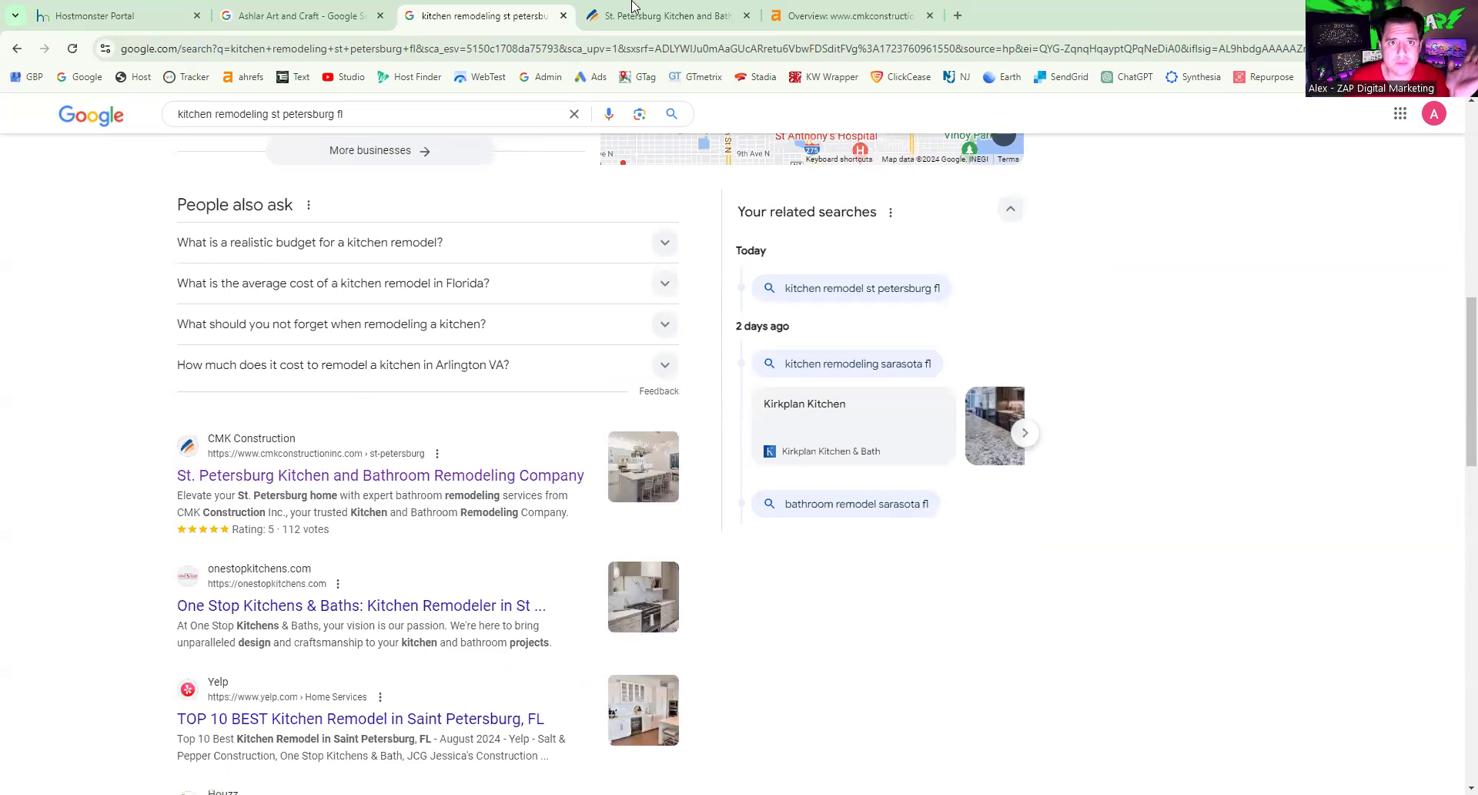
key(ctrl+Tab)
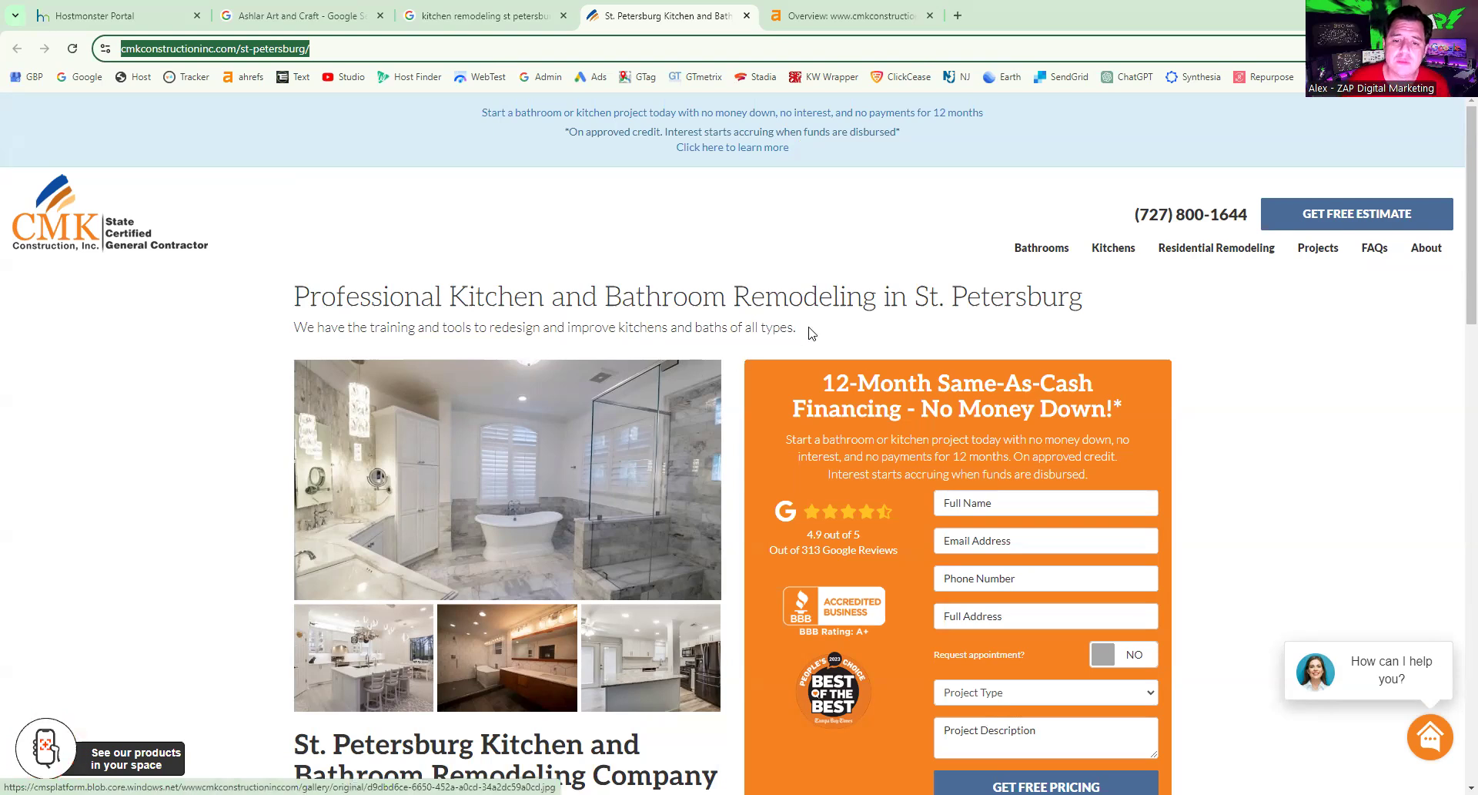
- Highlight CMK's heading and subtitle, finishing on the phrase 'Bathroom Remodeling in St. Petersburg'
drag(797, 329, 653, 328)
drag(330, 283, 291, 286)
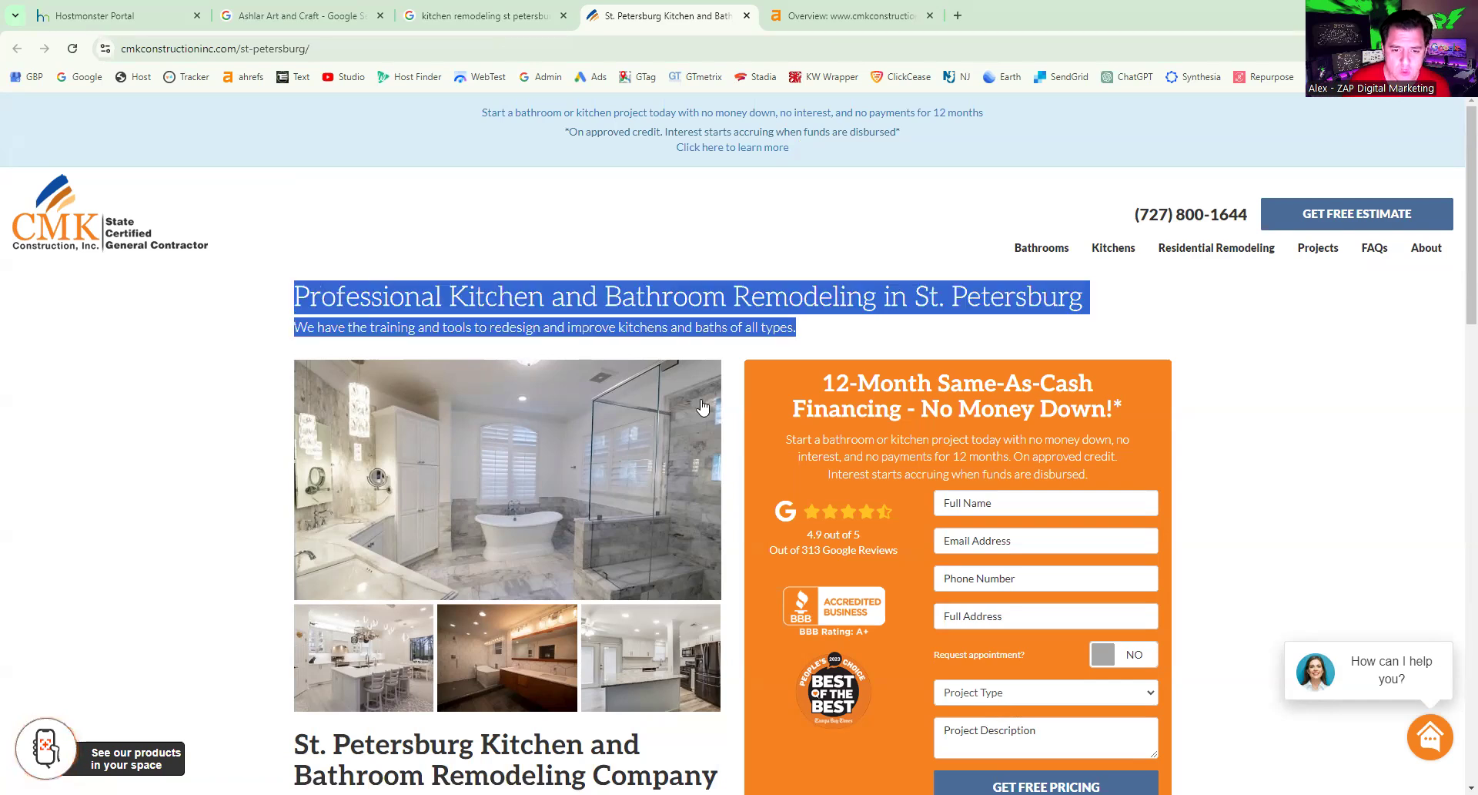
click(488, 291)
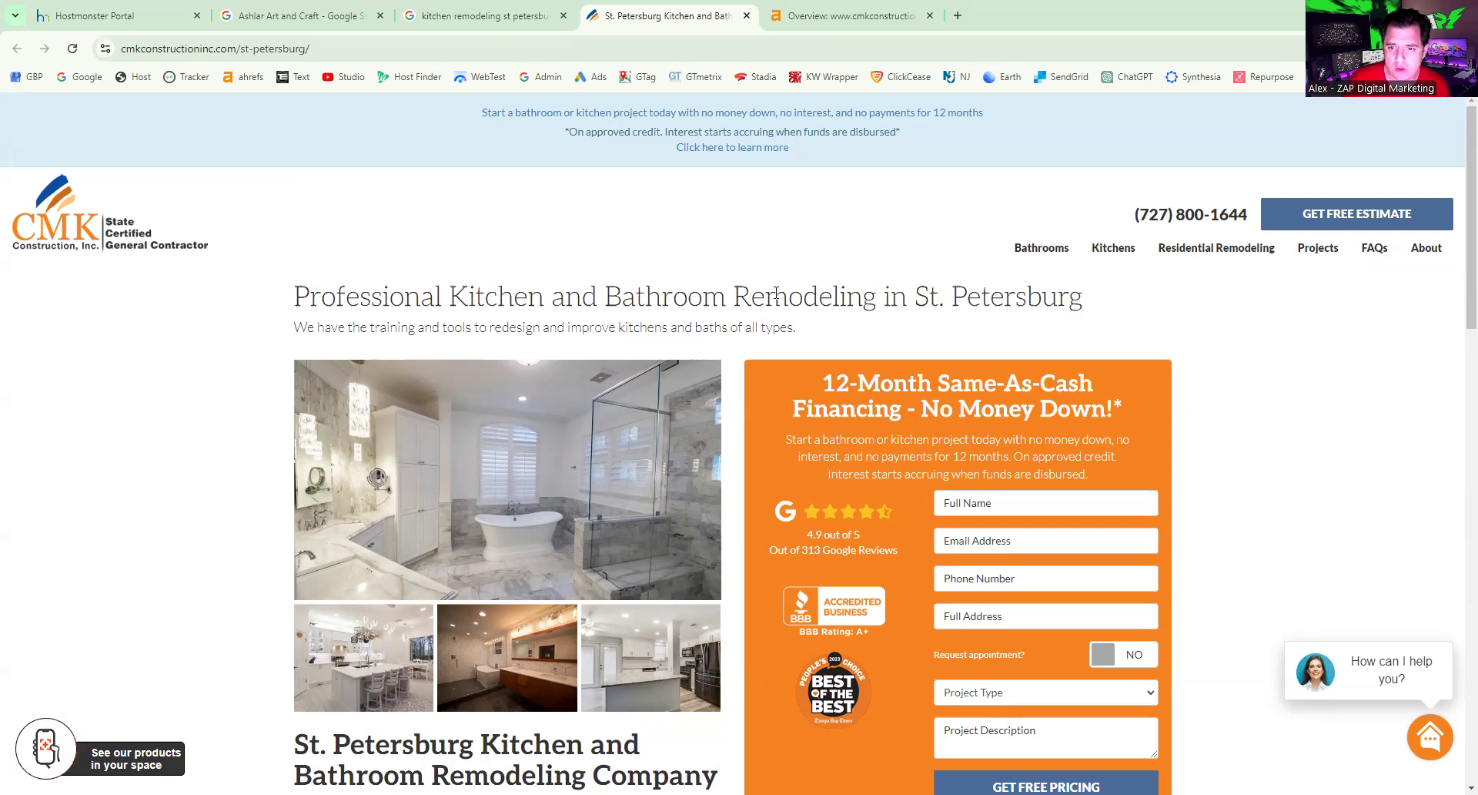
drag(597, 298, 871, 335)
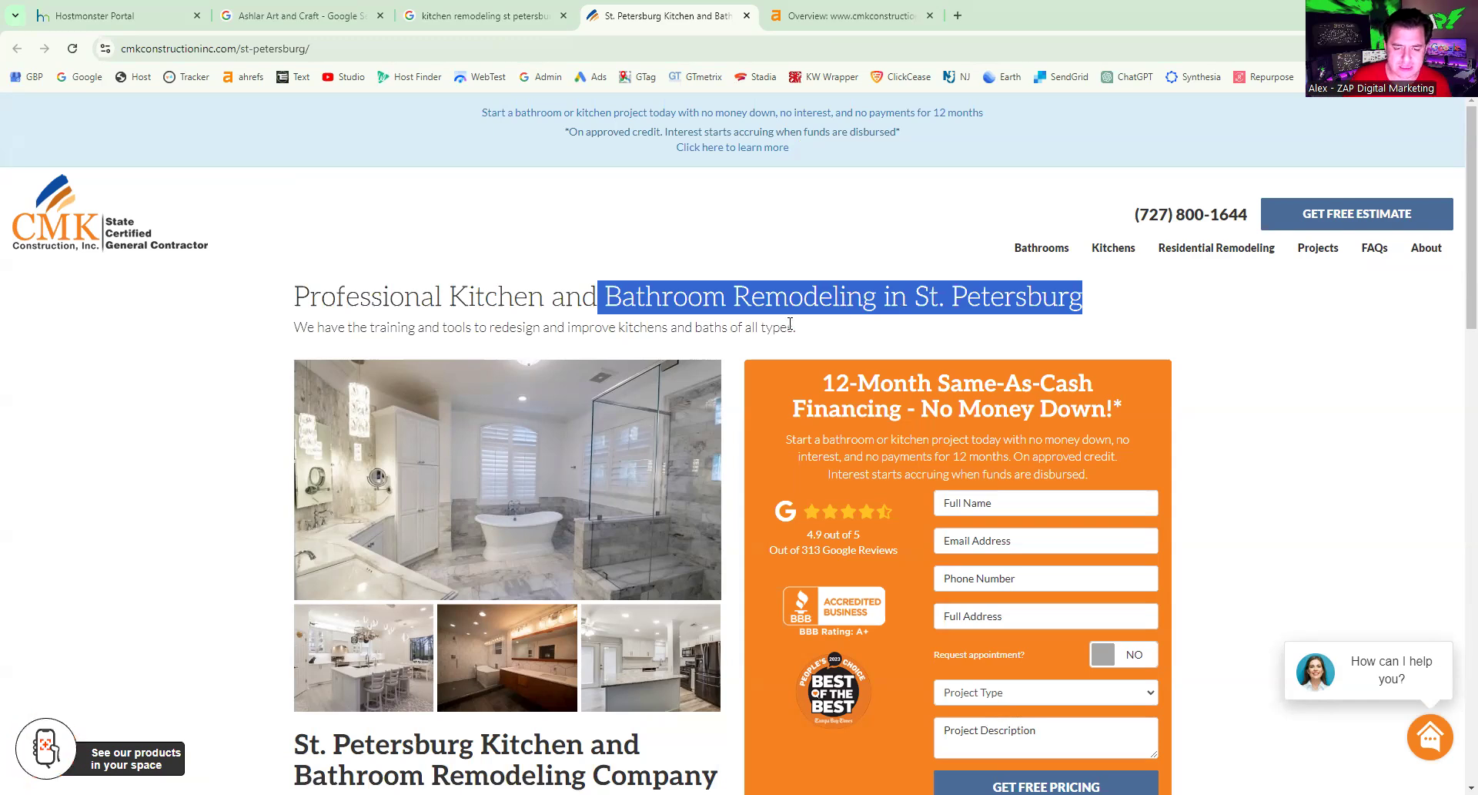
scroll(745, 304, down, 1)
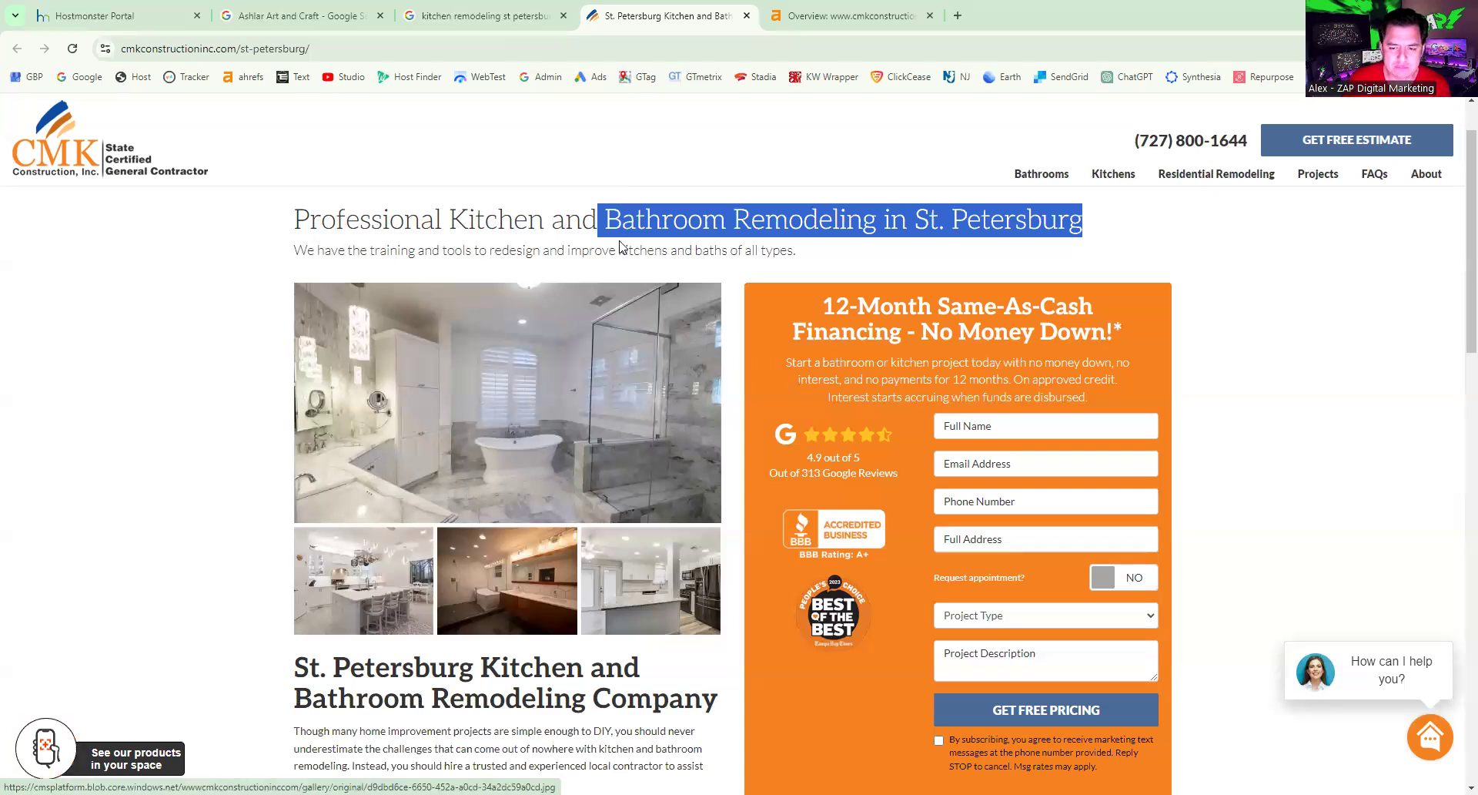
scroll(690, 314, up, 1)
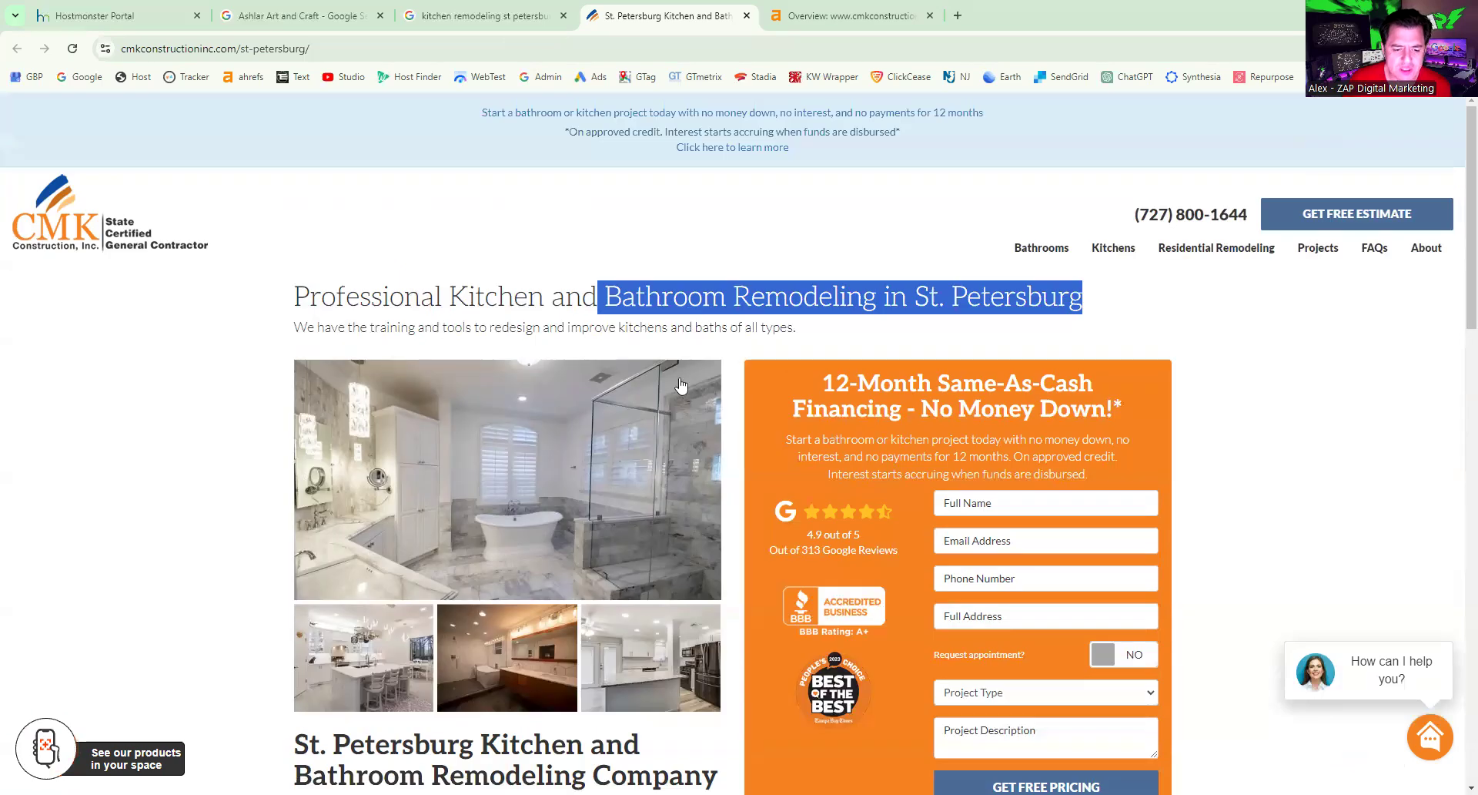
scroll(703, 247, down, 3)
- Highlight CMK's intro paragraphs, service list and the kitchen remodeling paragraph
scroll(538, 587, down, 2)
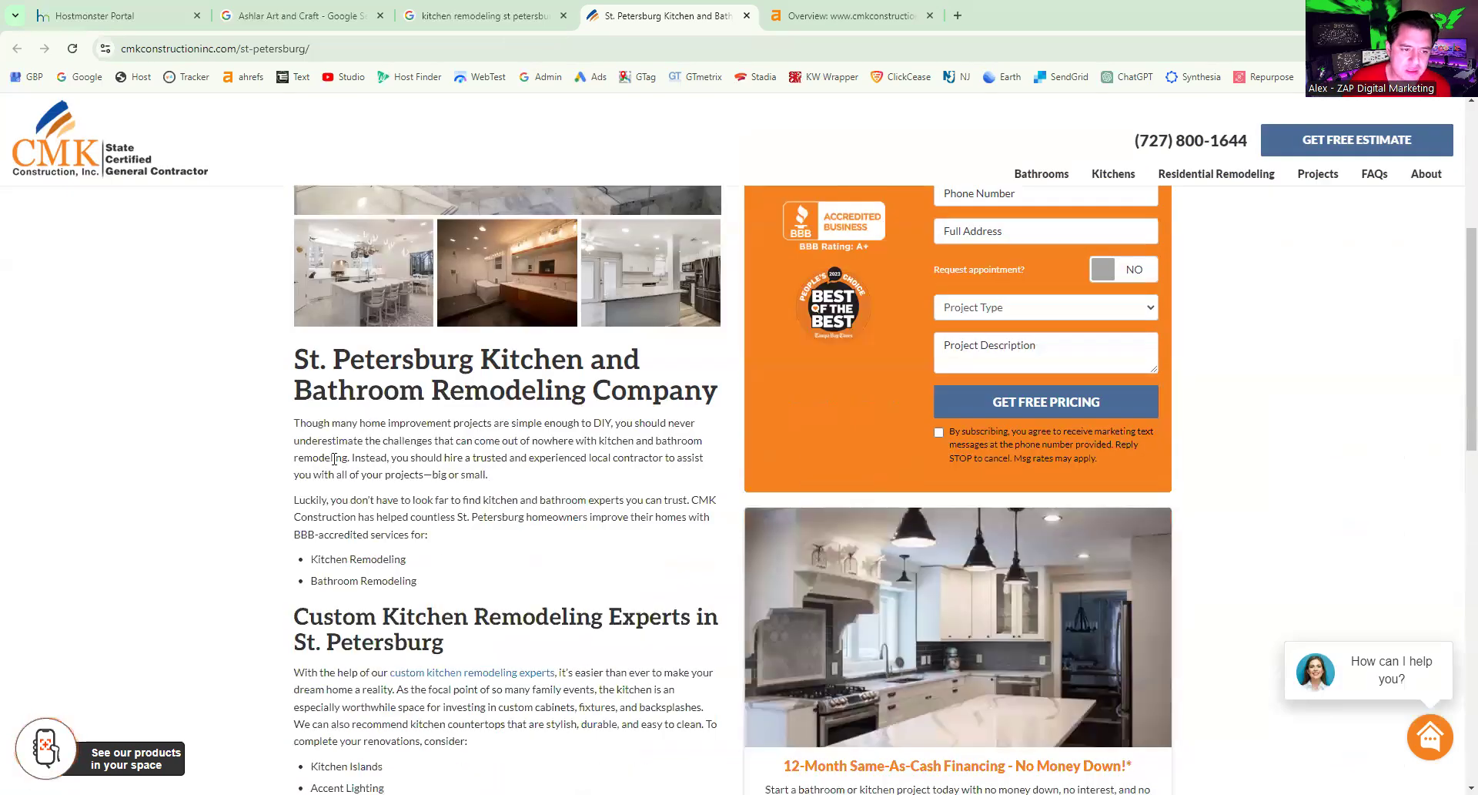
shift+click(295, 428)
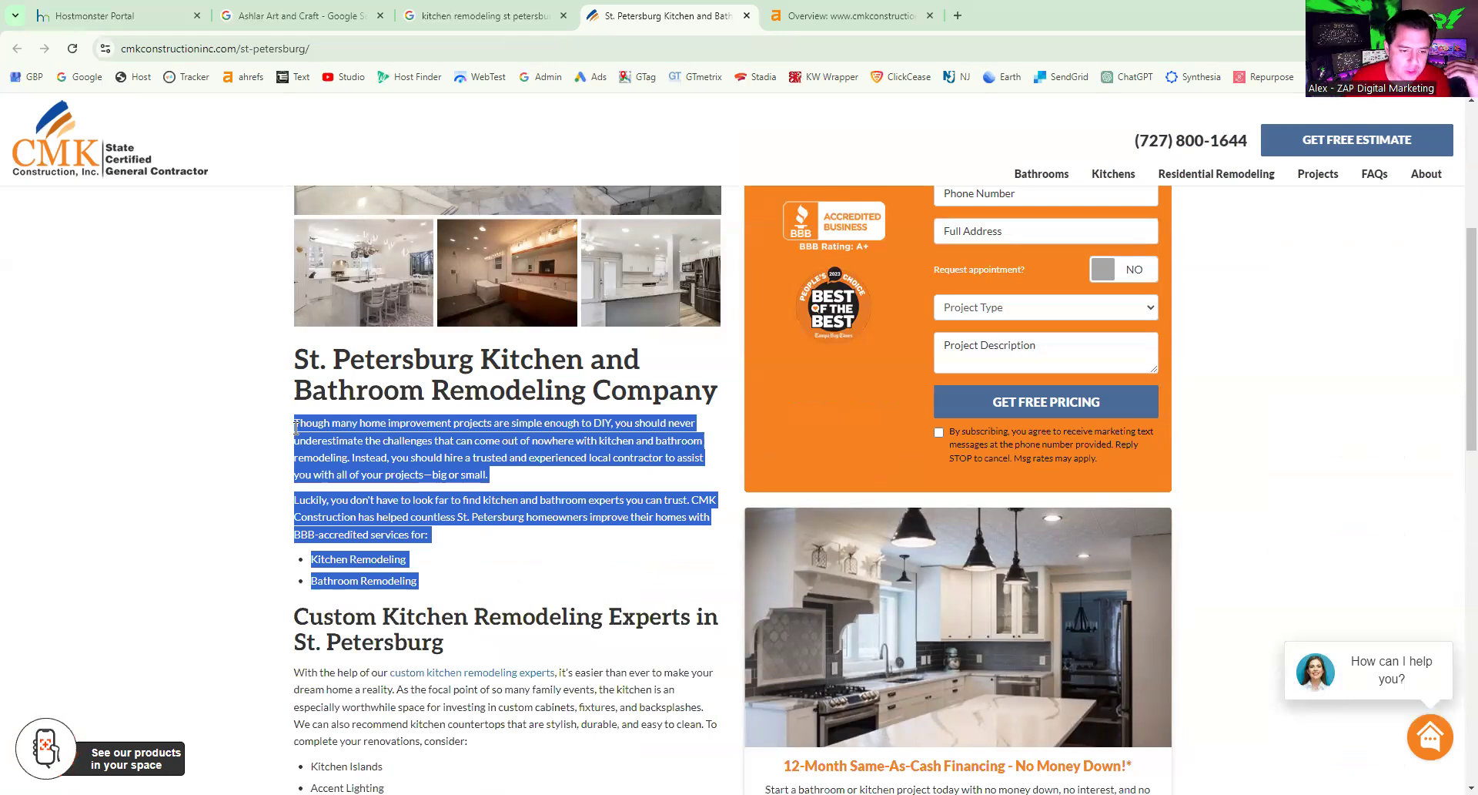
scroll(296, 428, down, 1)
scroll(420, 613, down, 1)
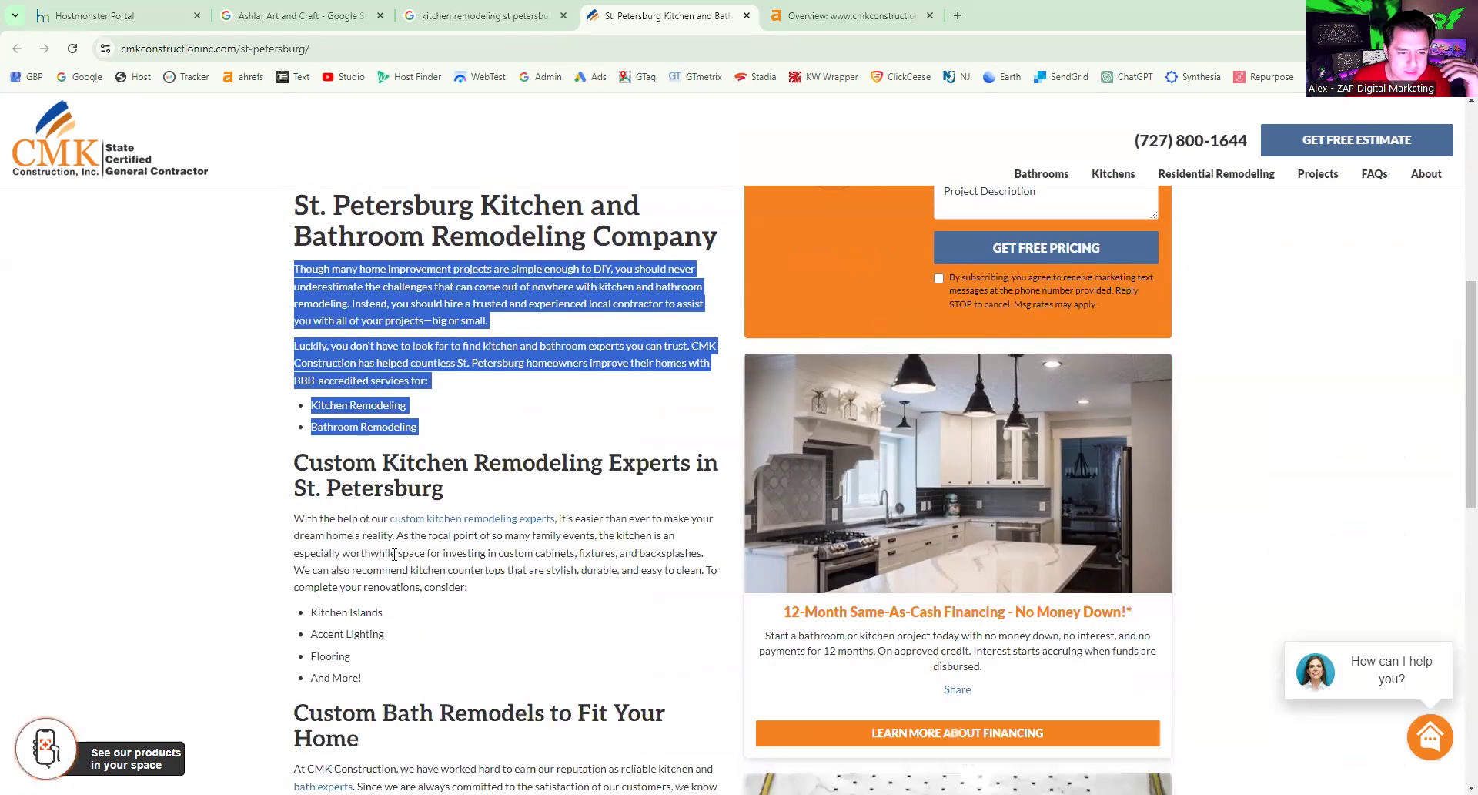
scroll(352, 514, down, 2)
drag(397, 561, 310, 385)
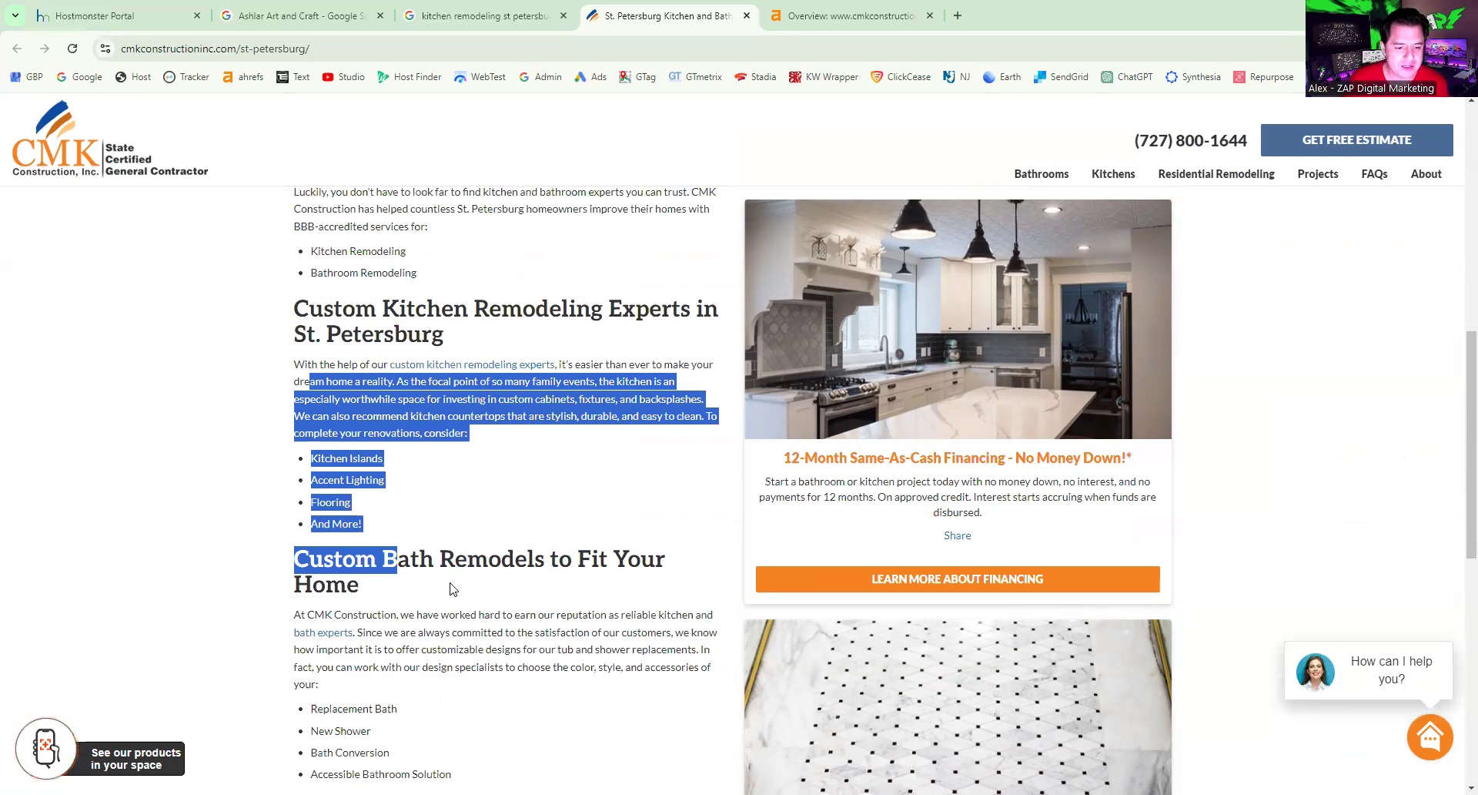
- Mark the Accessible Bathroom Solution item and bath remodel paragraph, then check the footer
scroll(452, 588, down, 2)
triple_click(448, 612)
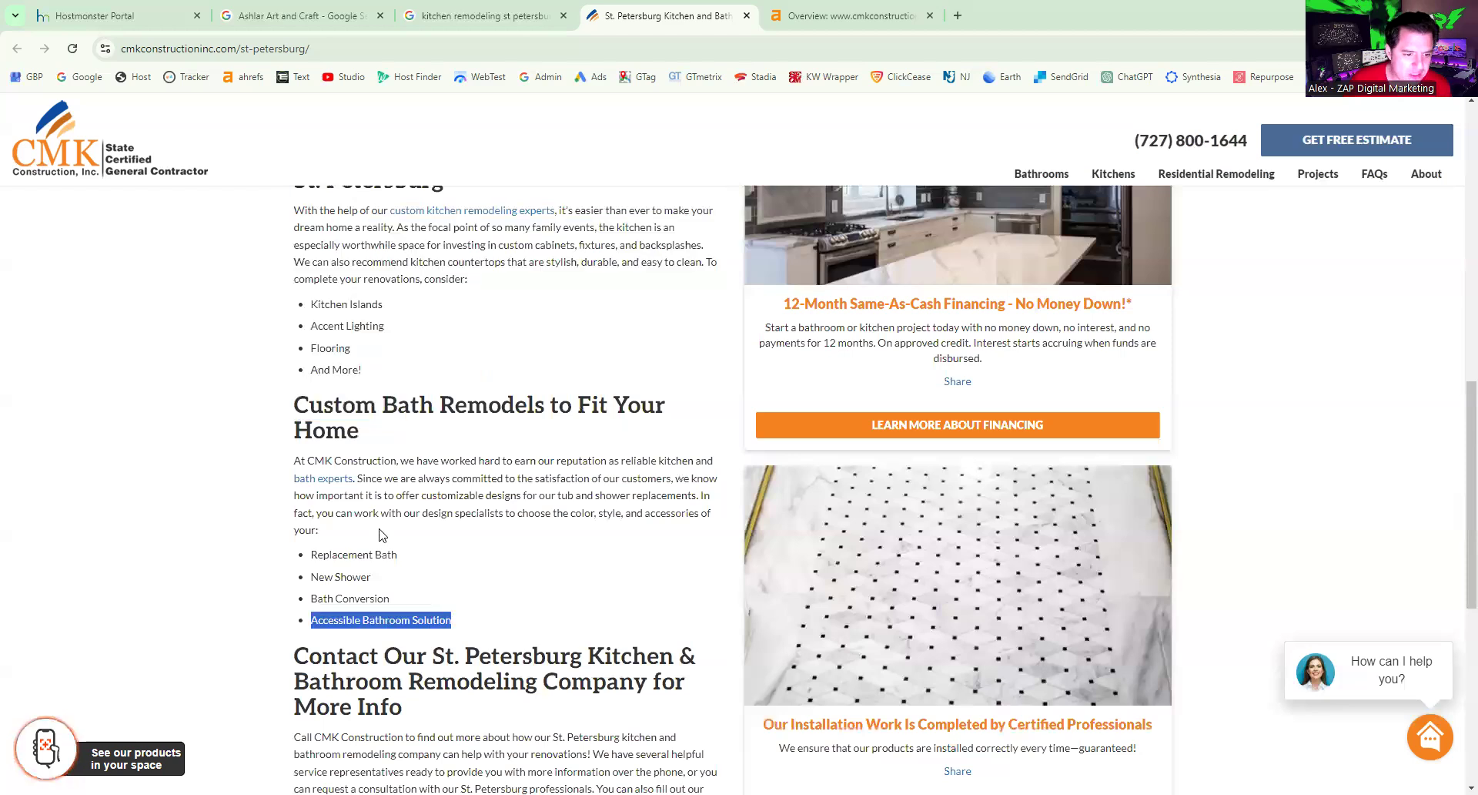
shift+click(337, 486)
scroll(546, 478, down, 5)
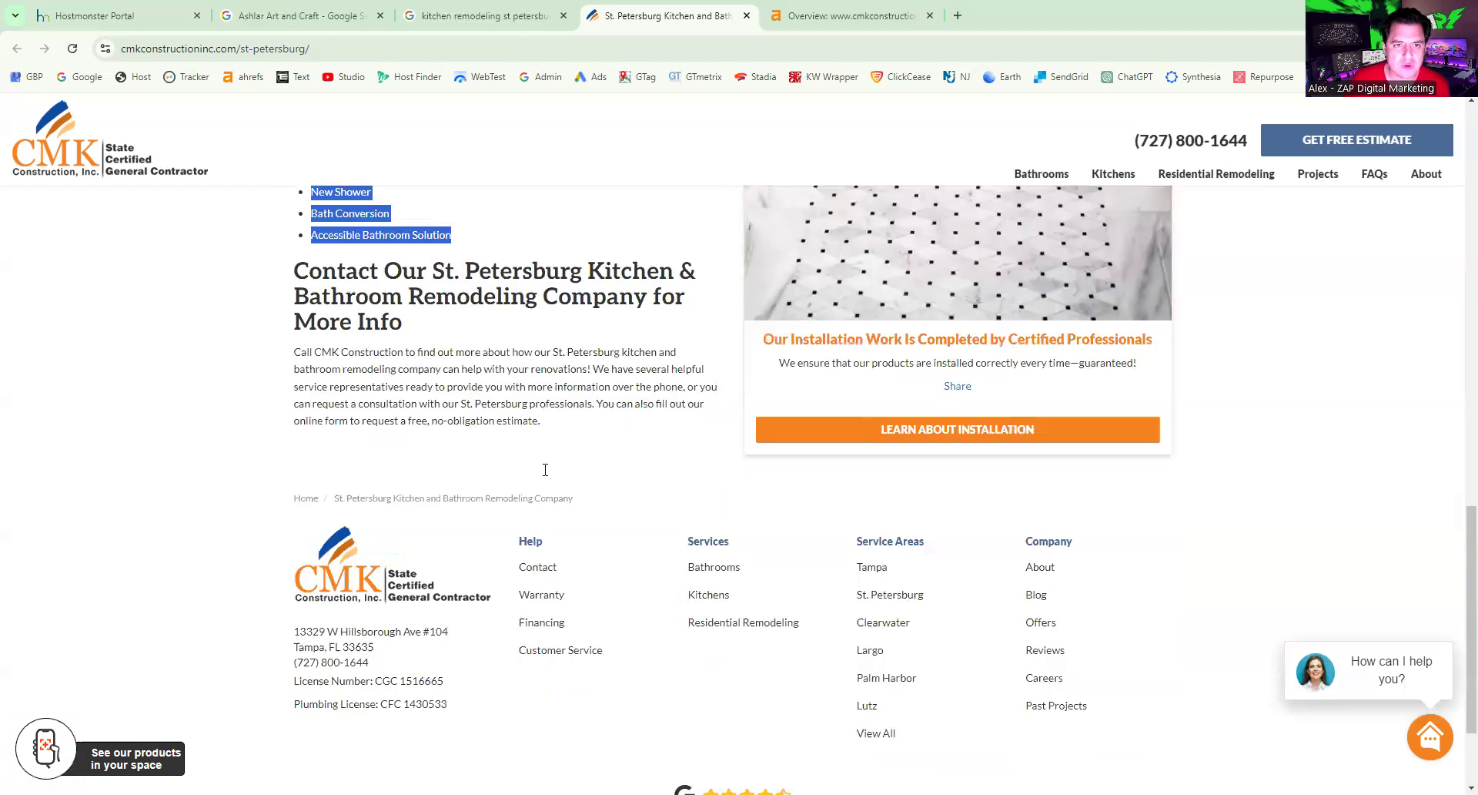
scroll(546, 478, up, 8)
scroll(958, 333, up, 2)
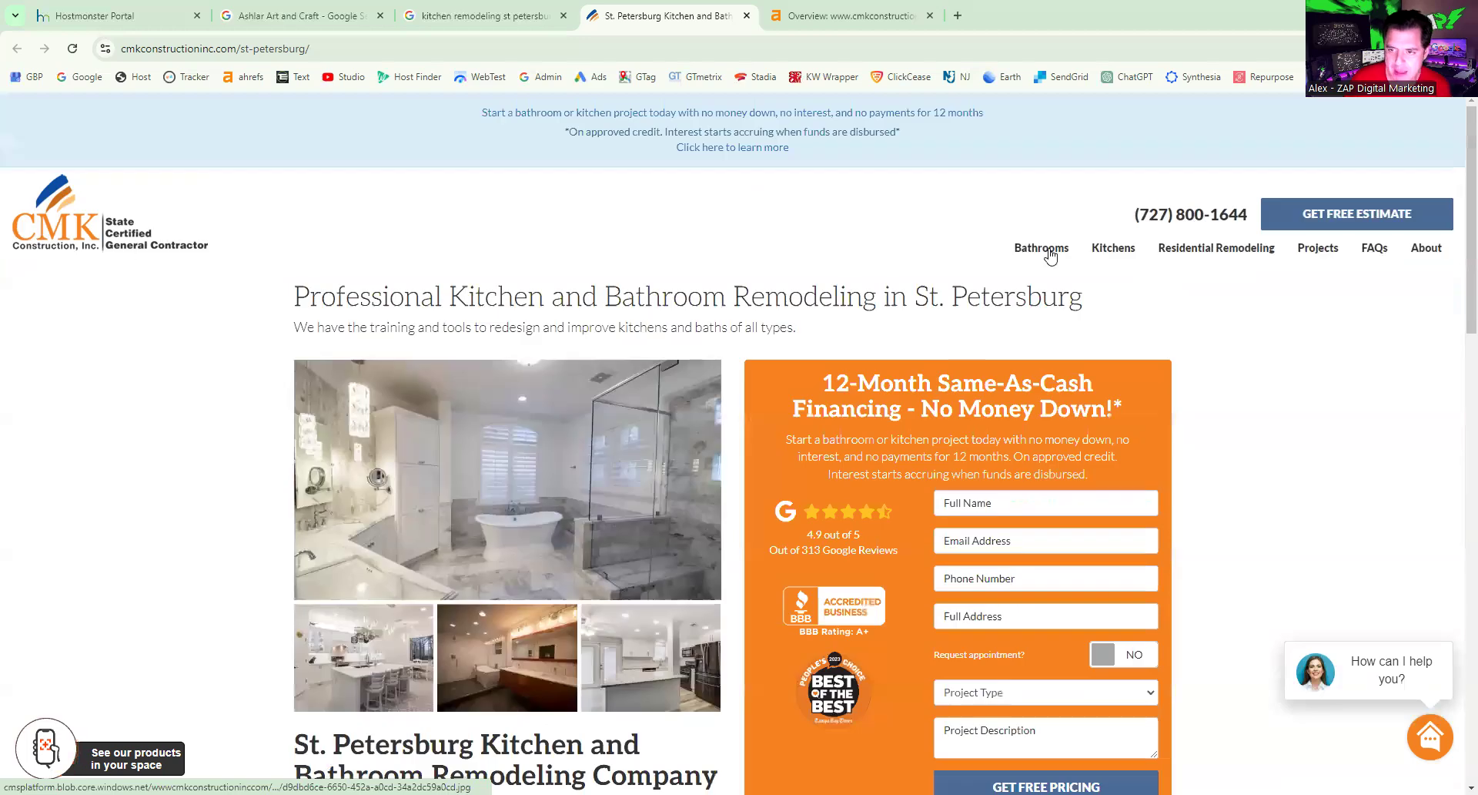
mouse_move(1048, 254)
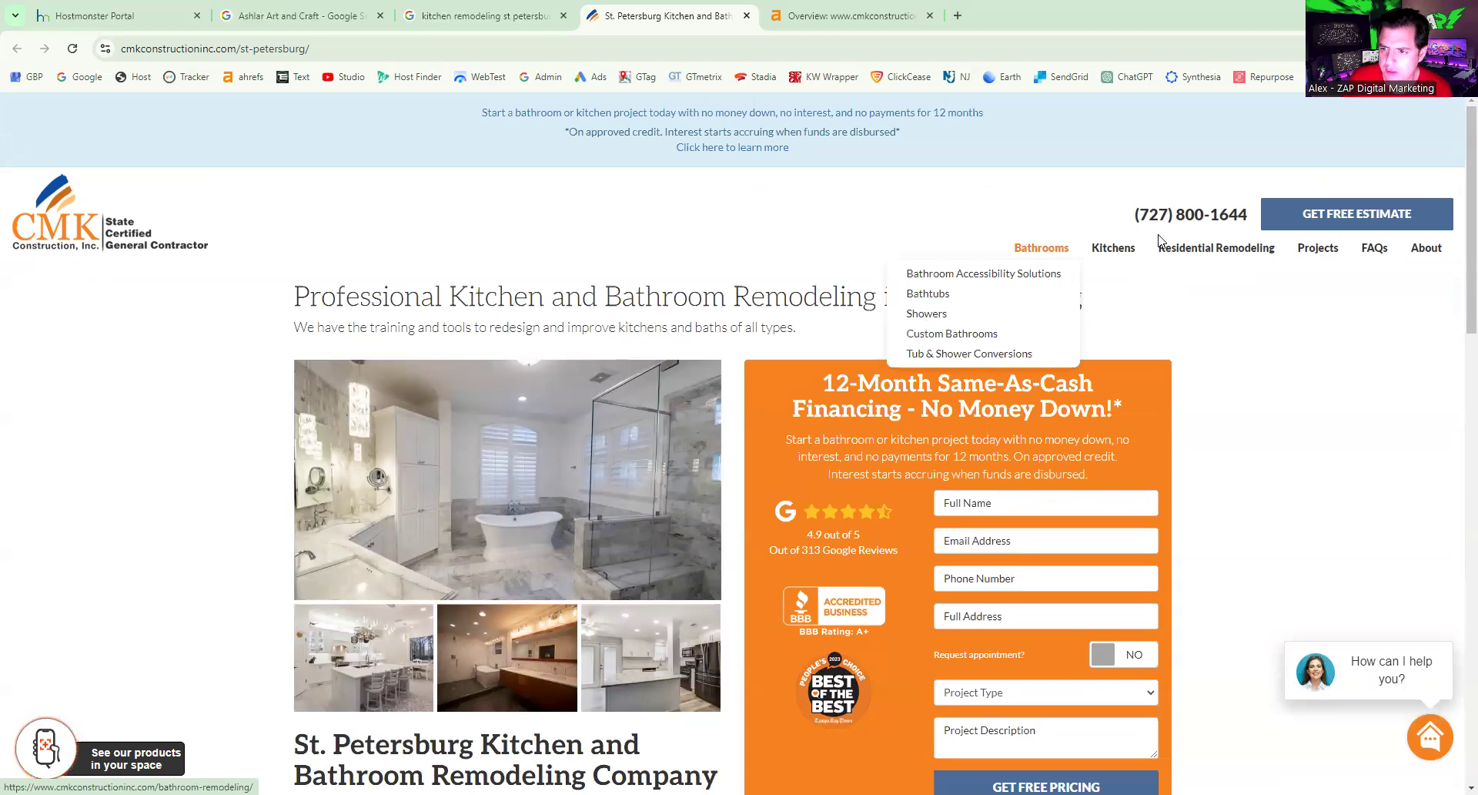
mouse_move(1114, 247)
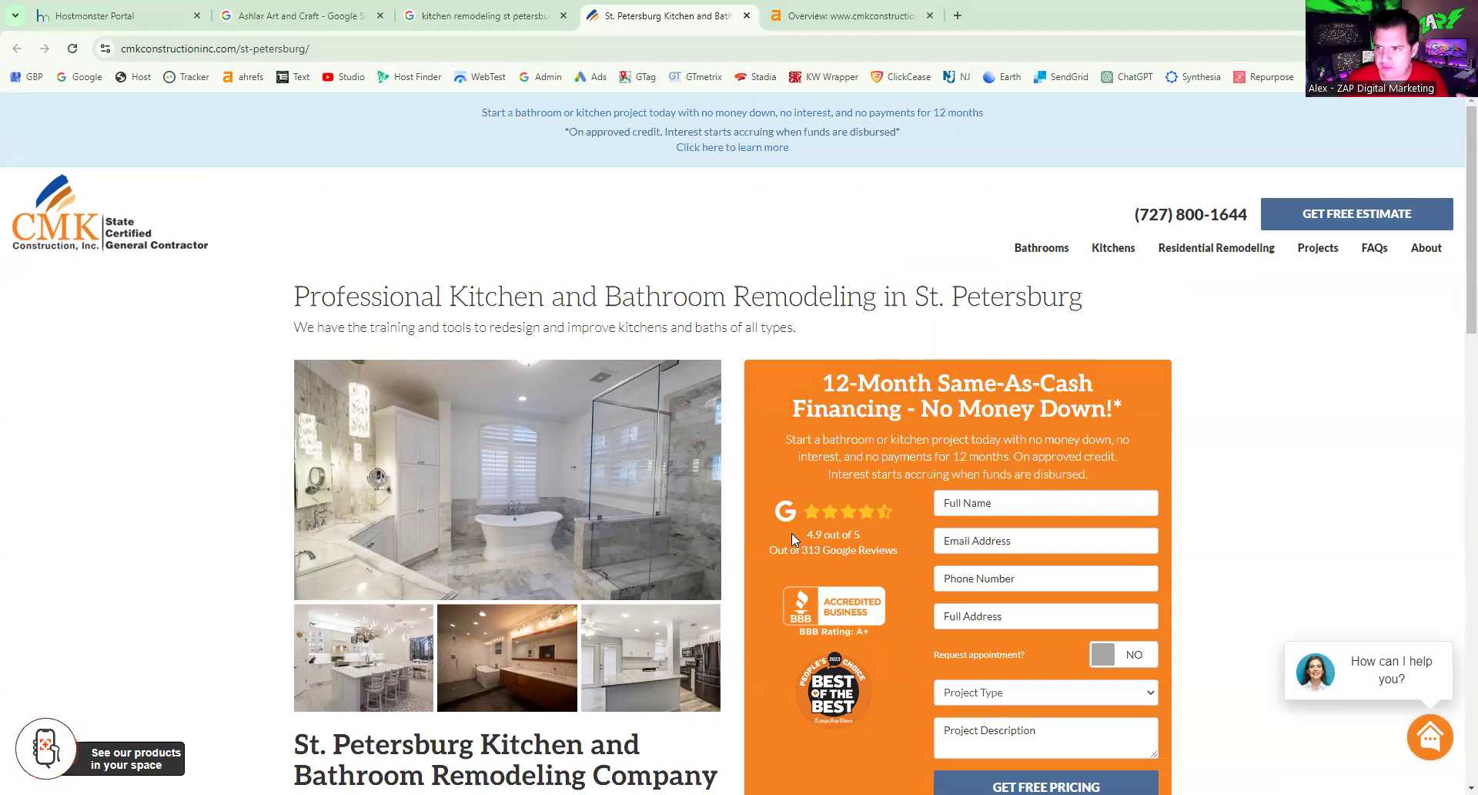
- Open Ahrefs' Organic keywords report listing 87 keywords for CMK's St. Petersburg page
click(841, 17)
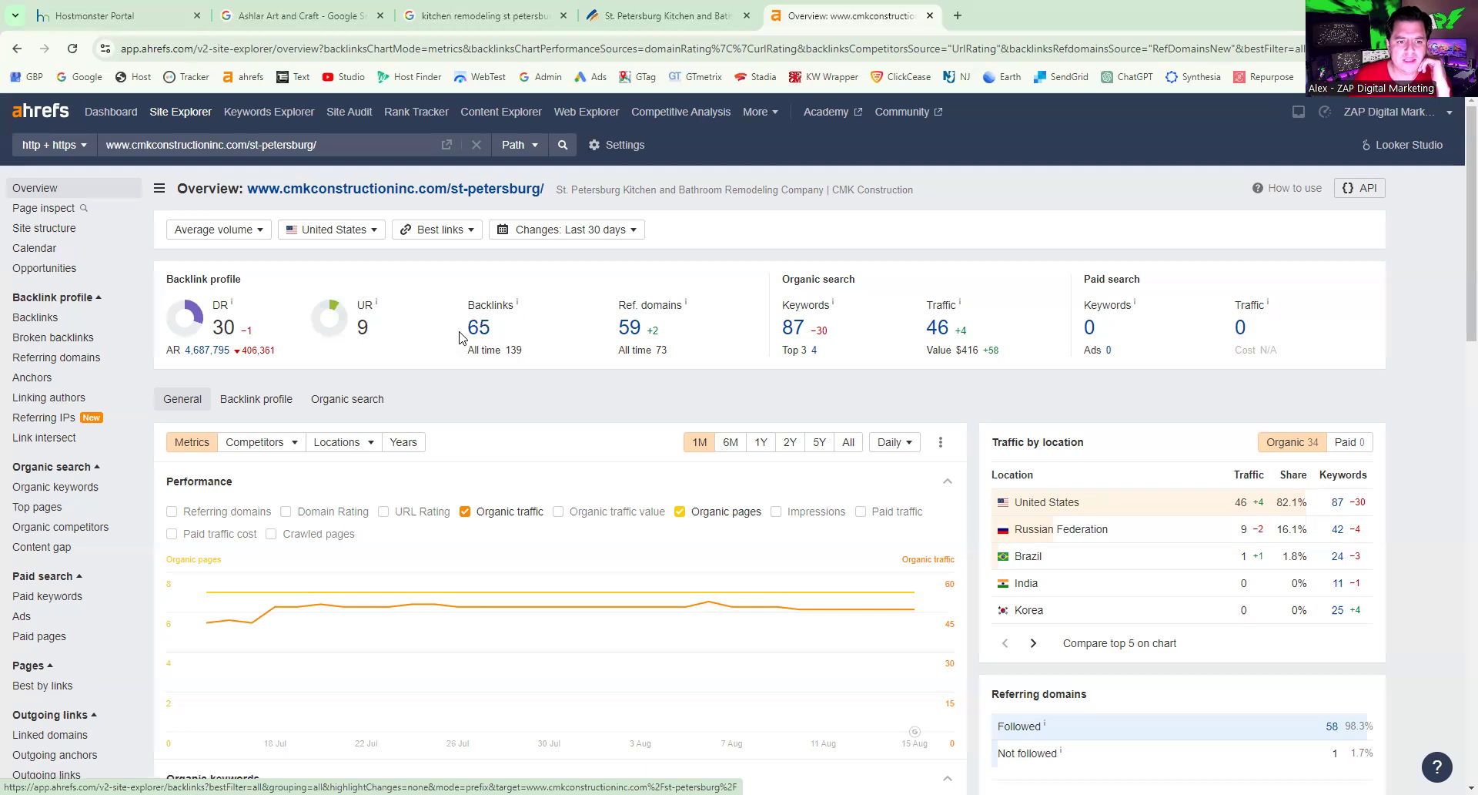
click(793, 330)
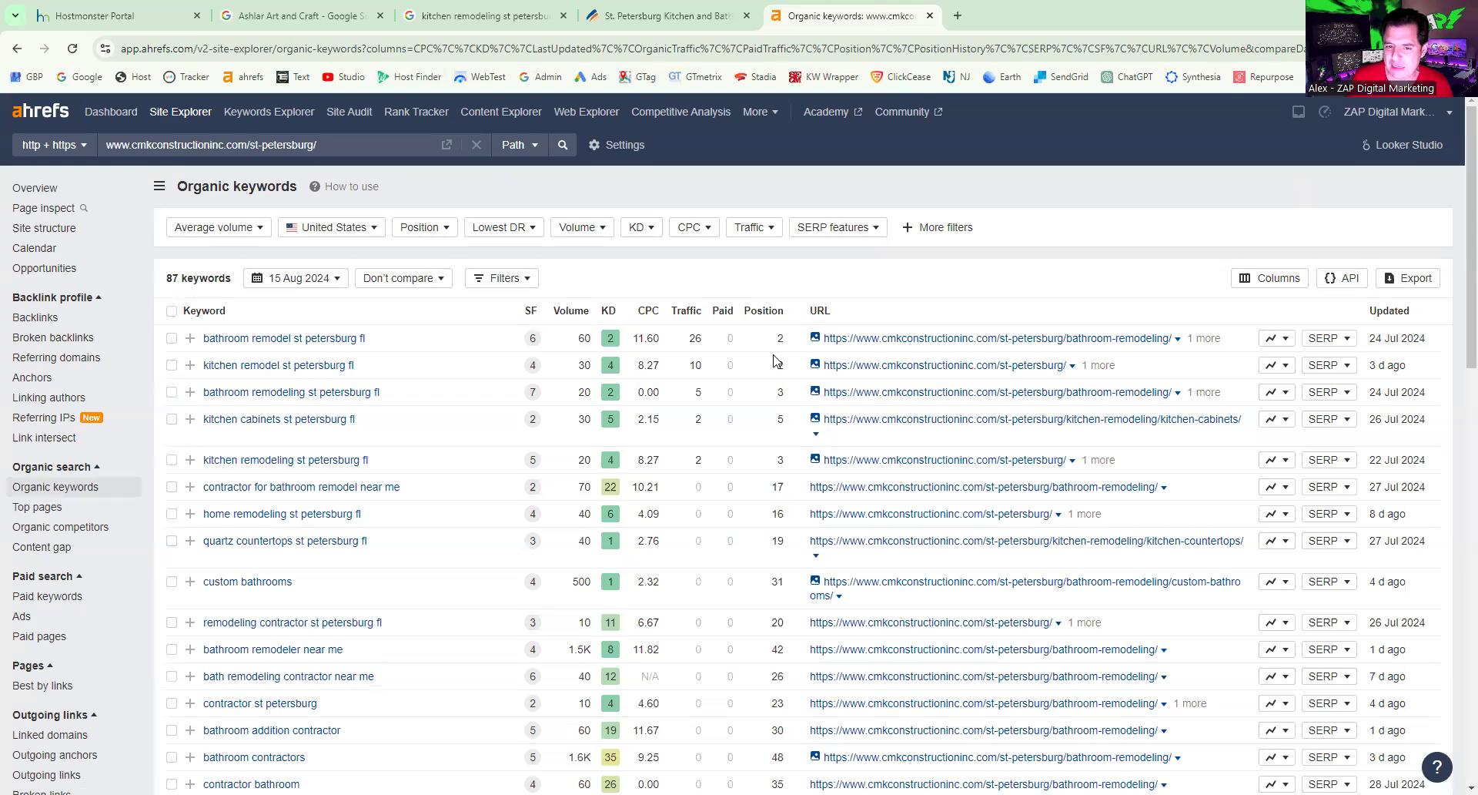
- Highlight the traffic values 26, 10 and 5 for the top three keywords
double_click(691, 339)
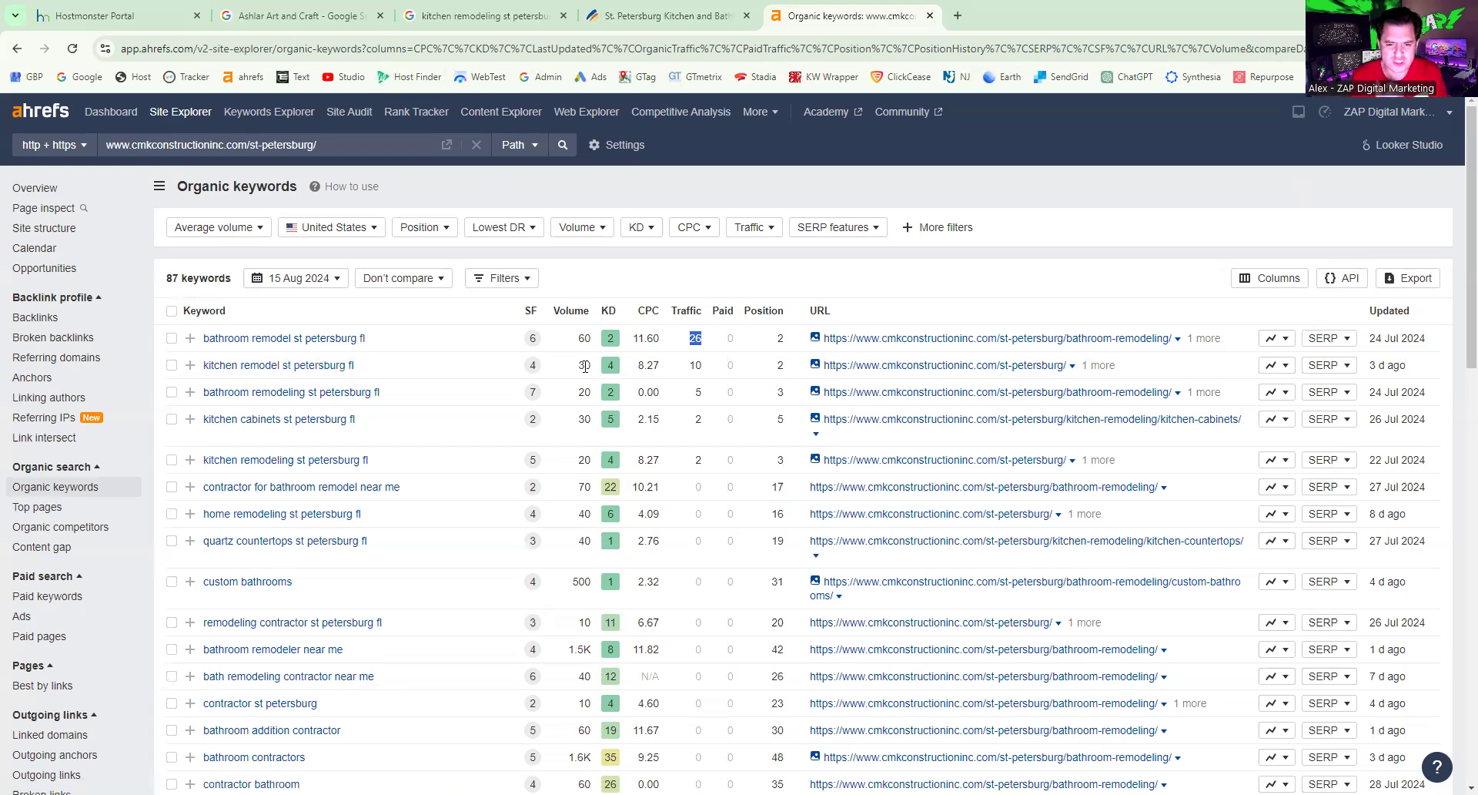
click(780, 365)
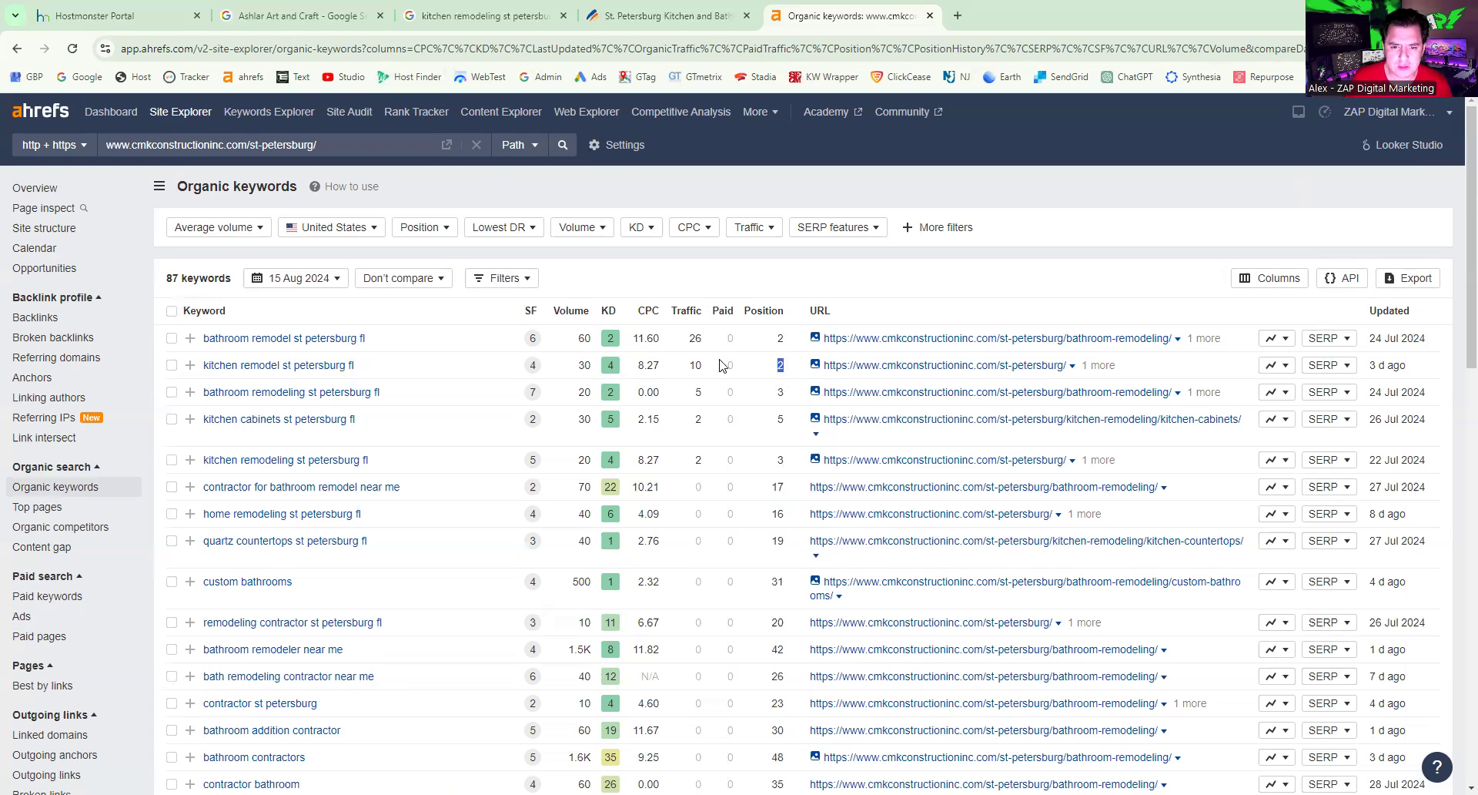
double_click(689, 365)
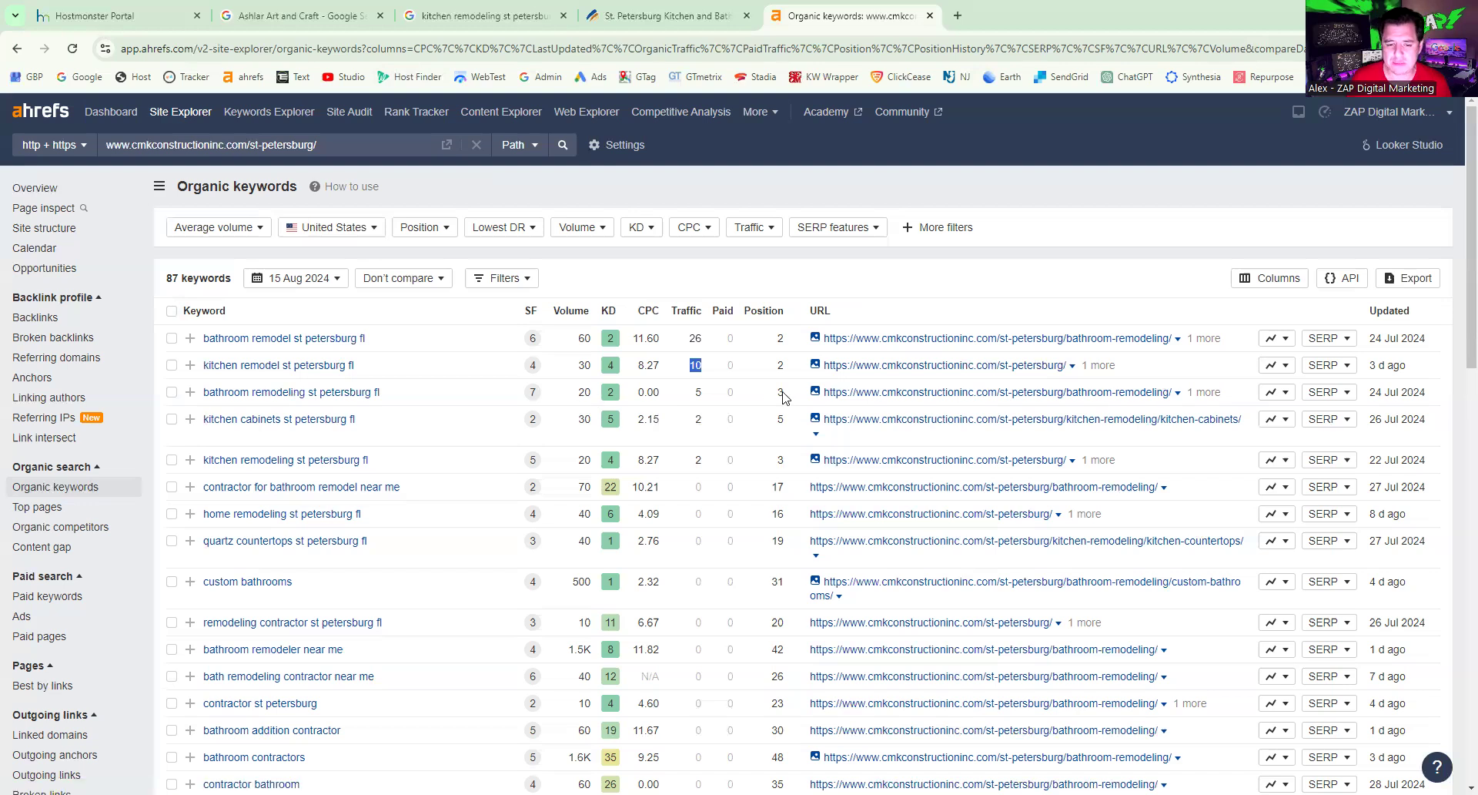
double_click(697, 392)
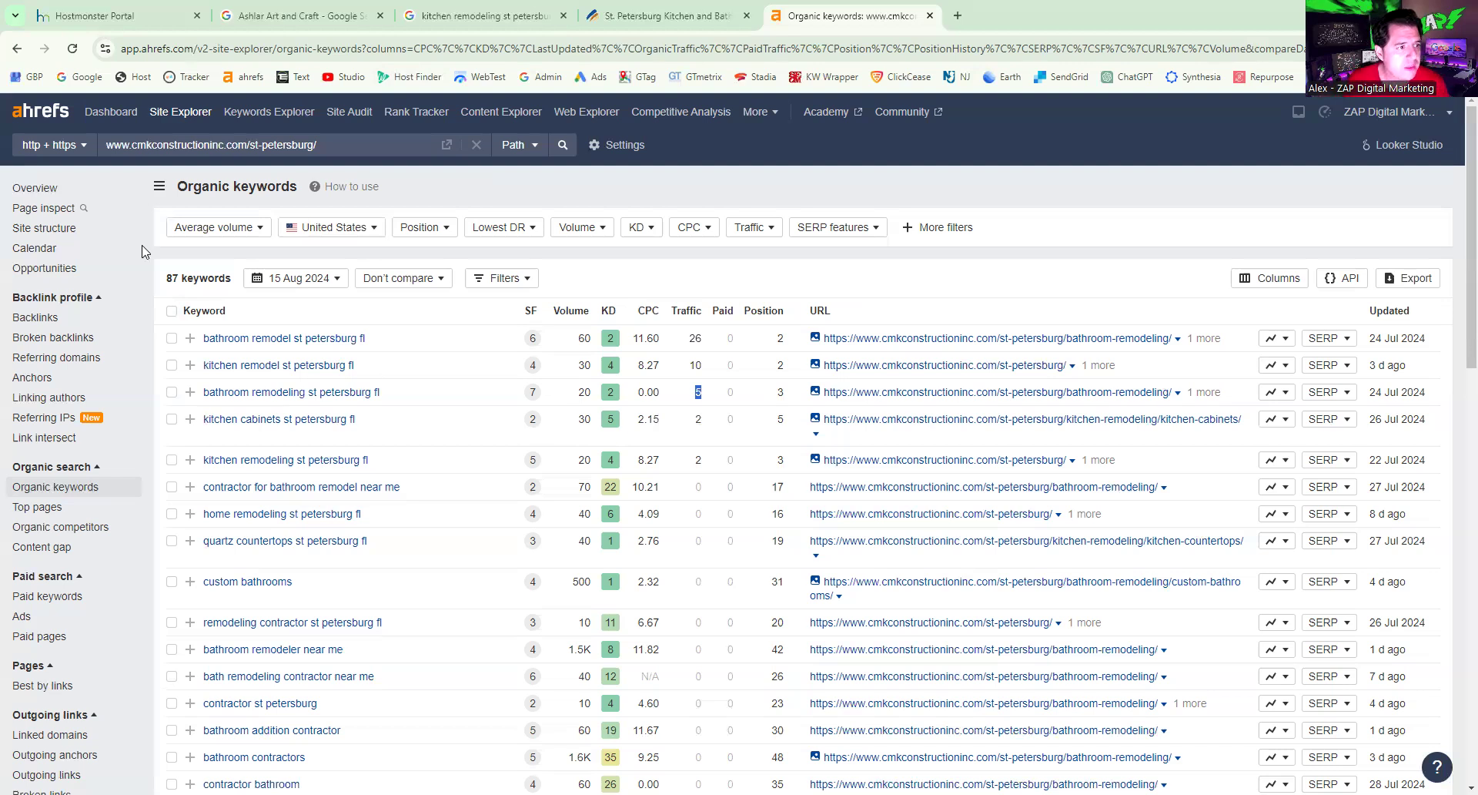
click(357, 145)
key(BackSpace)
key(BackSpace)
key(BackSpace)
key(BackSpace)
key(BackSpace)
key(BackSpace)
key(BackSpace)
key(BackSpace)
key(BackSpace)
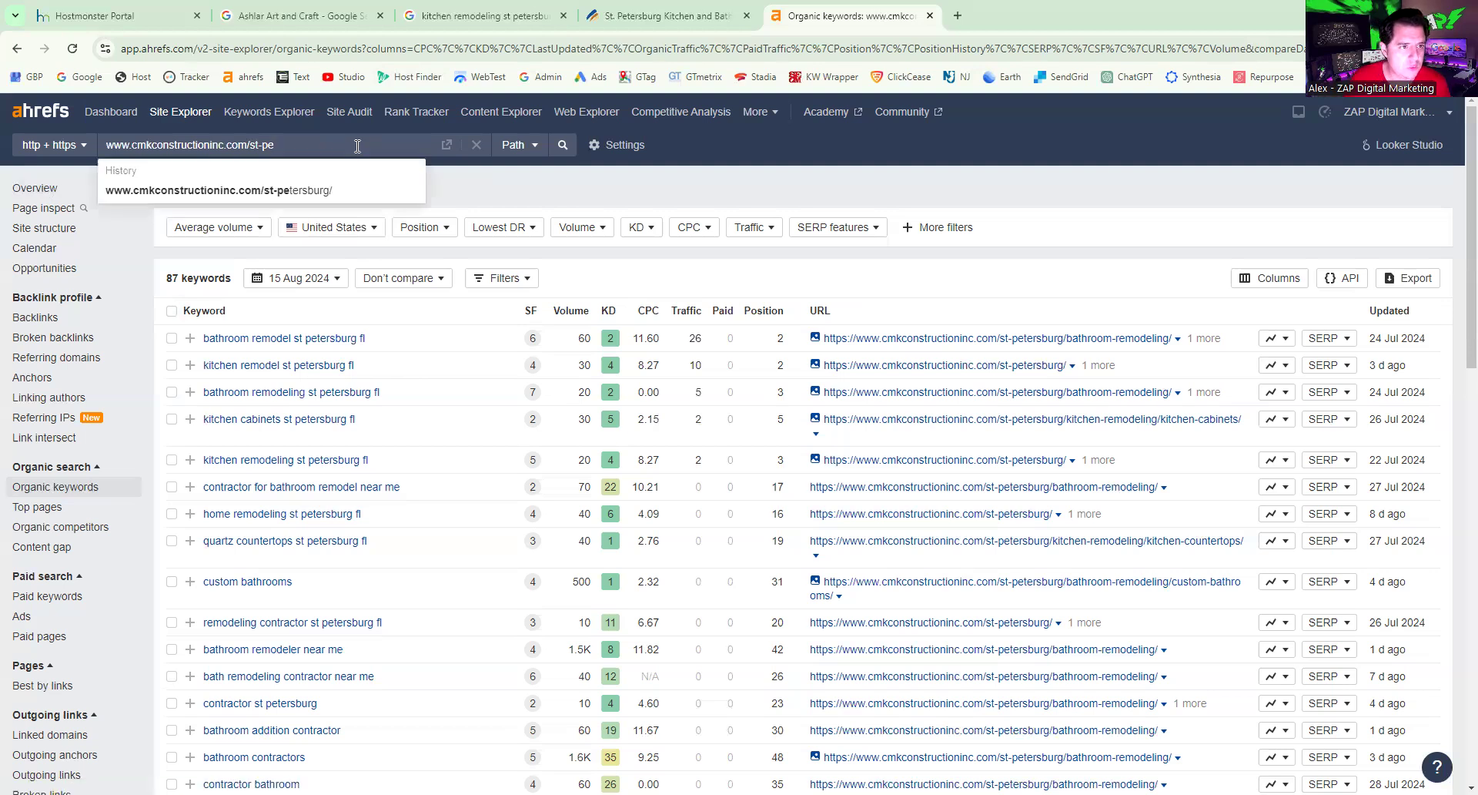
key(BackSpace)
key(BackSpace)
key(BackSpace)
key(BackSpace)
key(BackSpace)
key(Return)
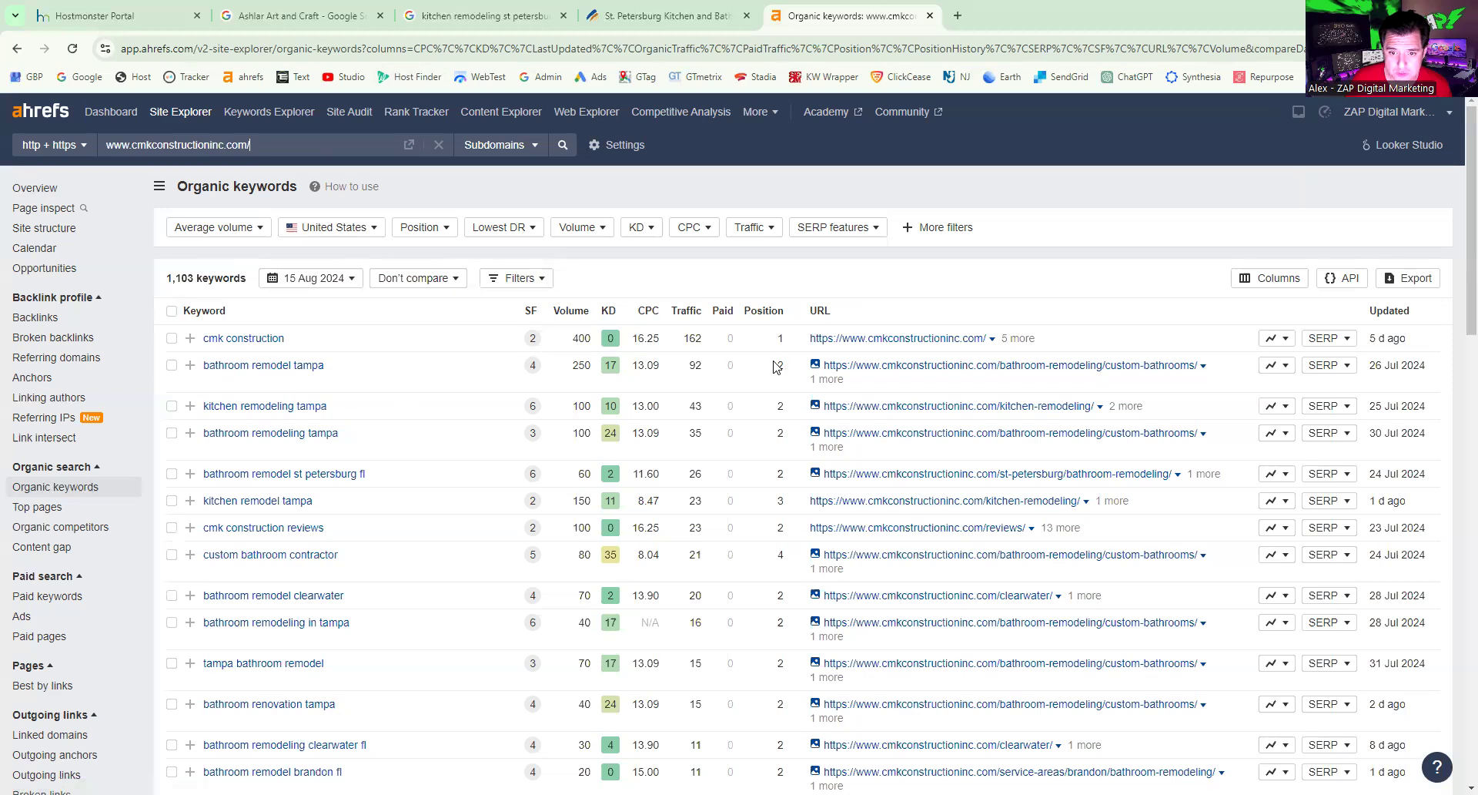
- Point out traffic 92 (bathroom remodel tampa) and 43 (kitchen remodeling tampa), then open the domain Overview
double_click(694, 365)
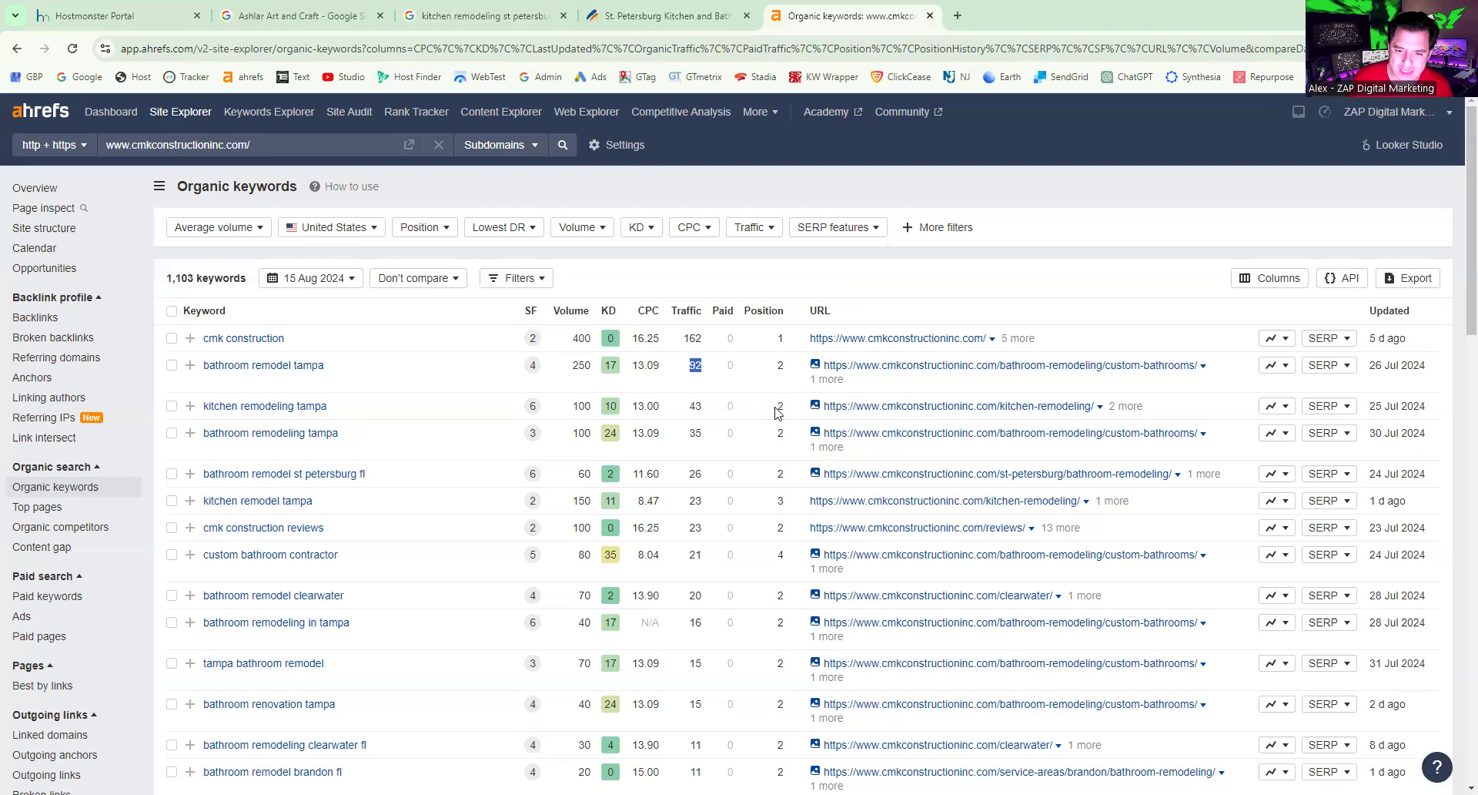
double_click(695, 406)
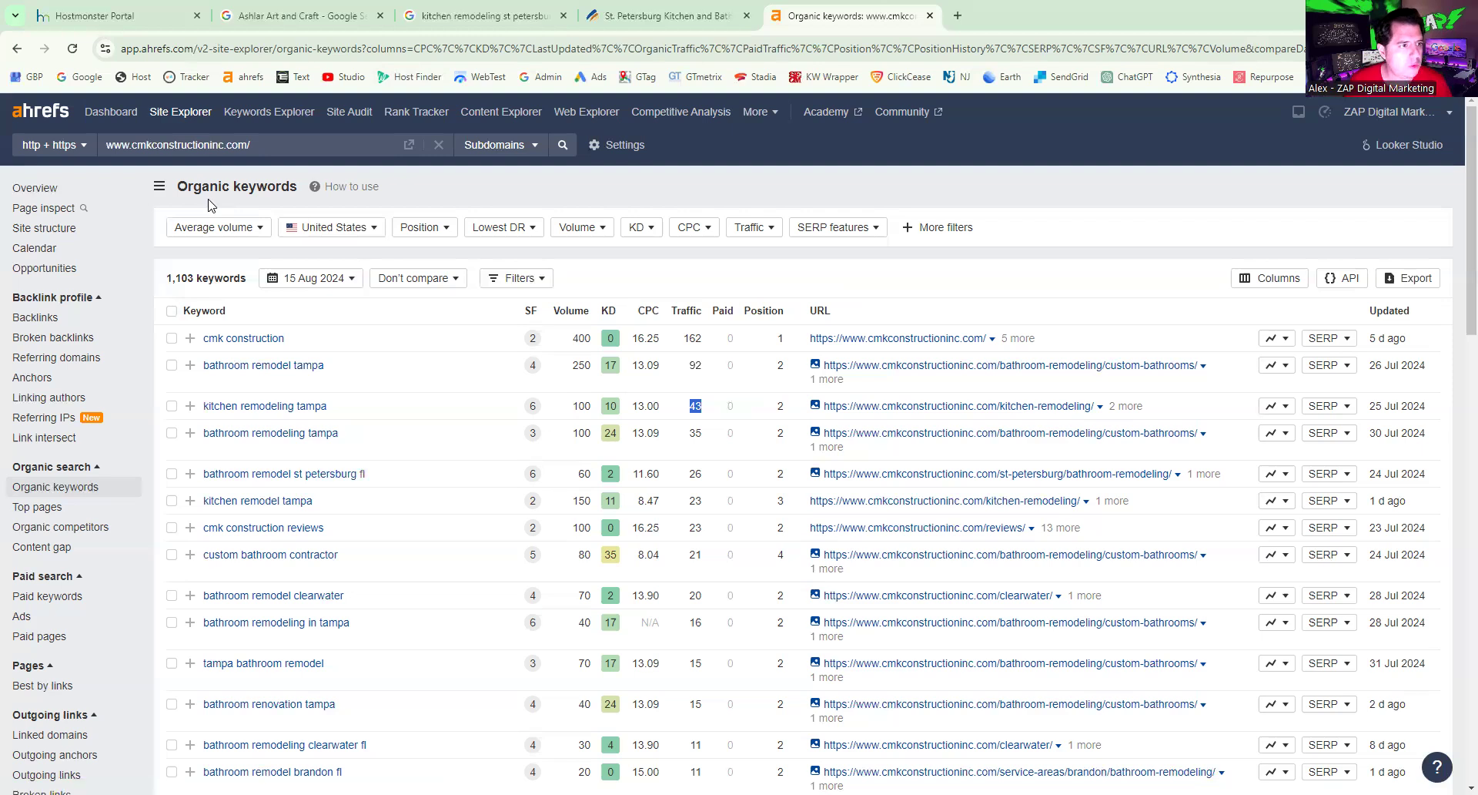
click(52, 188)
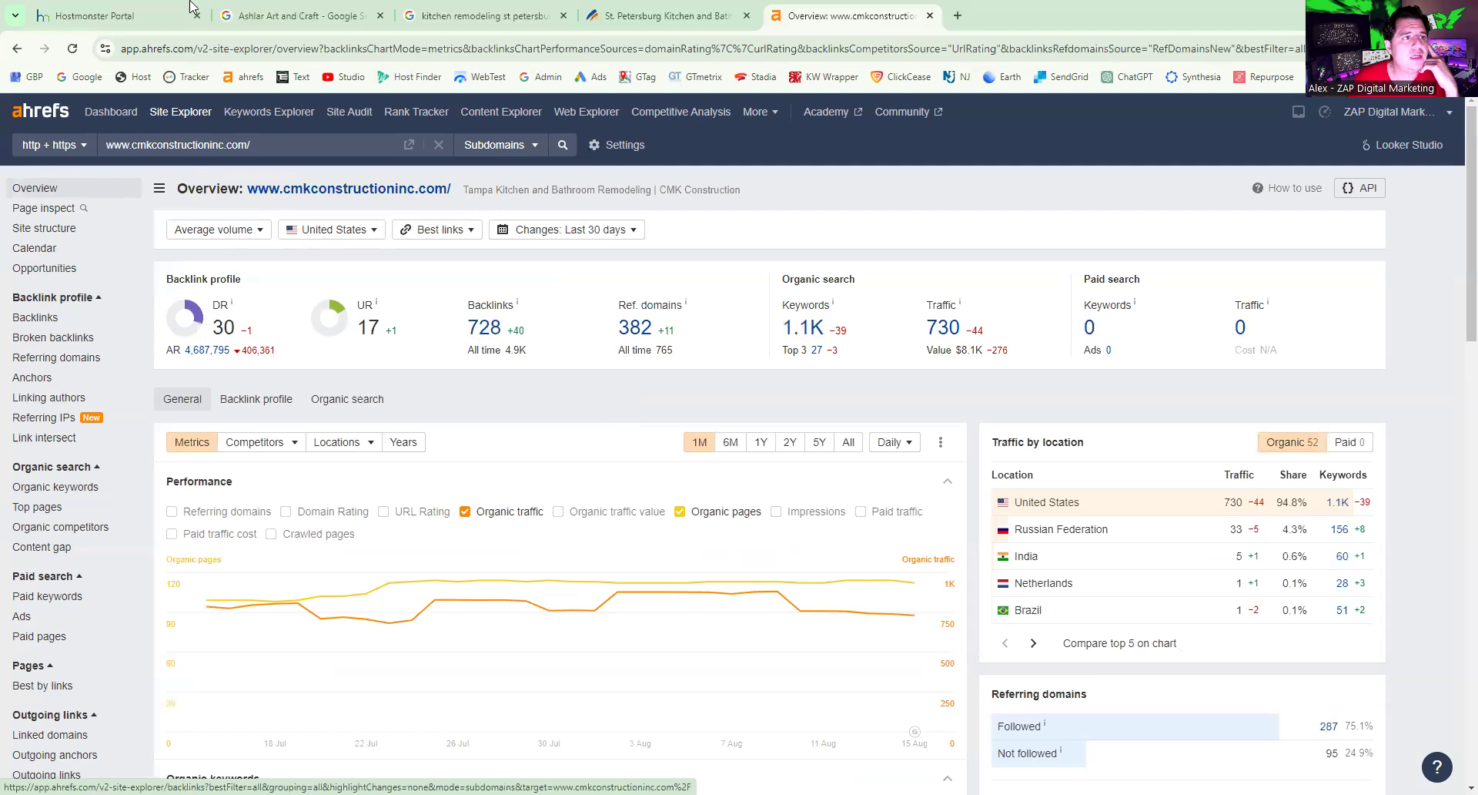
- Switch to the 'Ashlar Art and Craft - Google Search' browser tab
click(323, 6)
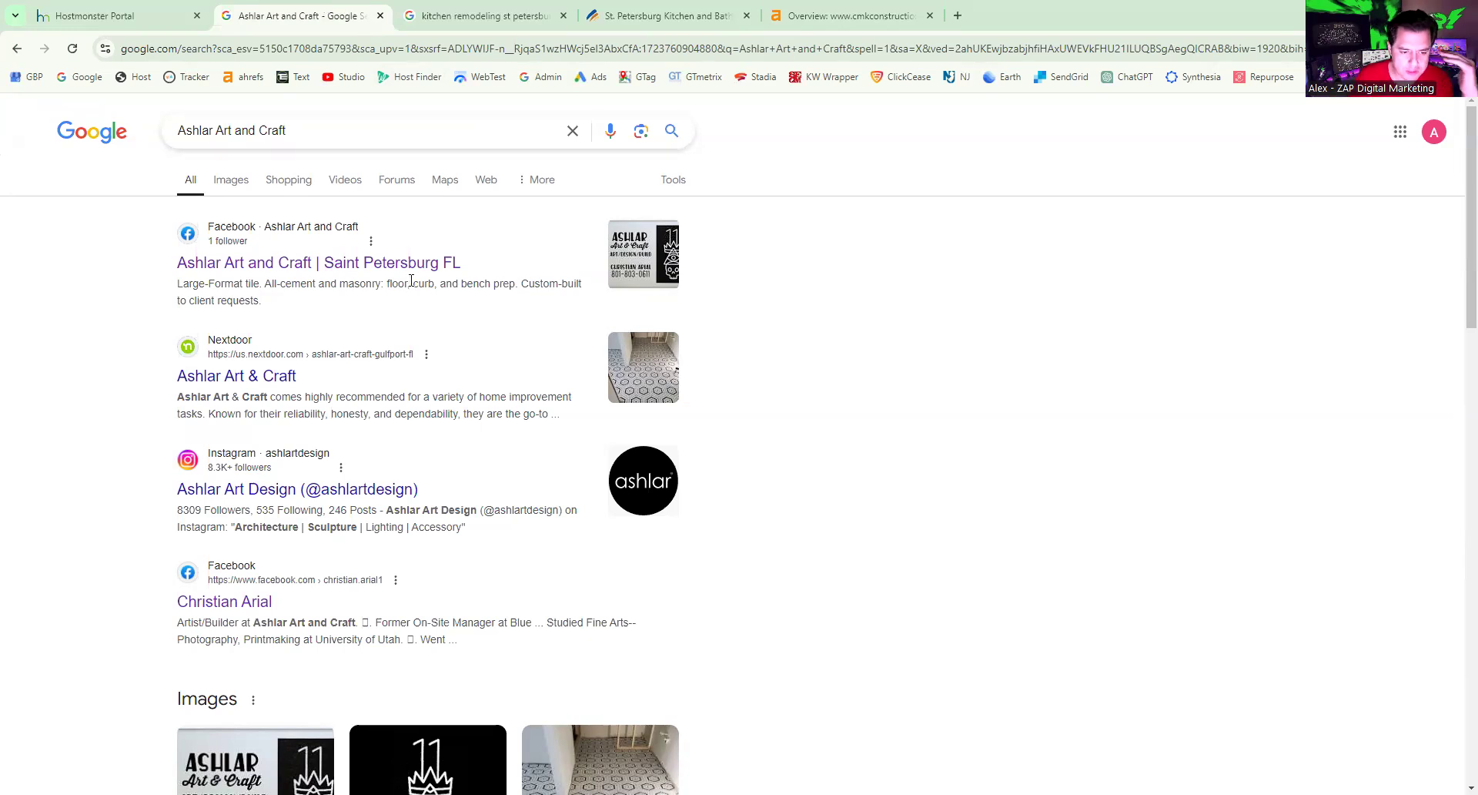
scroll(411, 280, down, 3)
scroll(429, 346, up, 3)
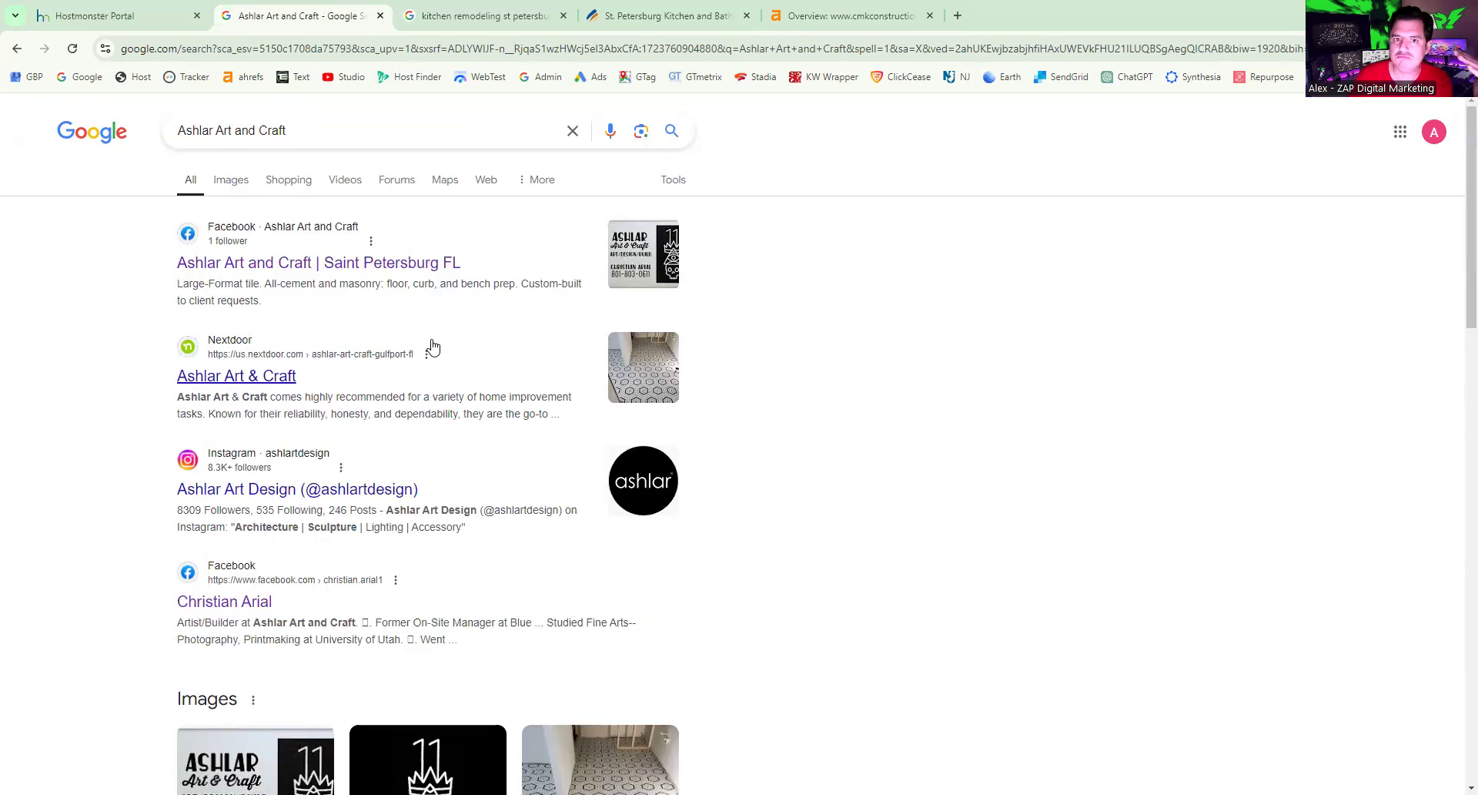